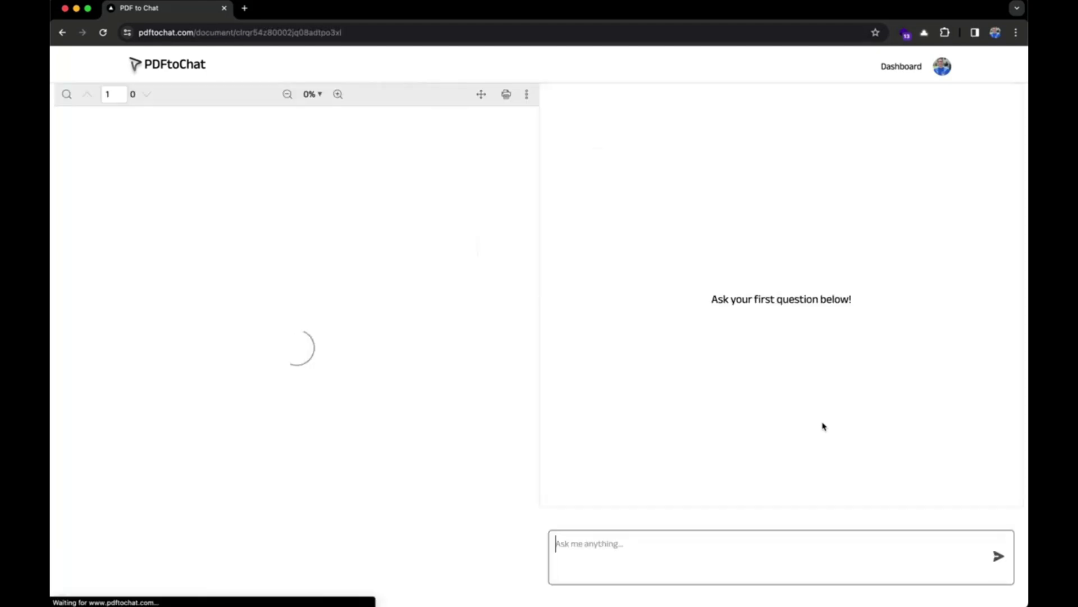
Send the question 'What are together embeddings?' to the PDFtoChat document chat
type("What are together embeddings?")
key("Return")
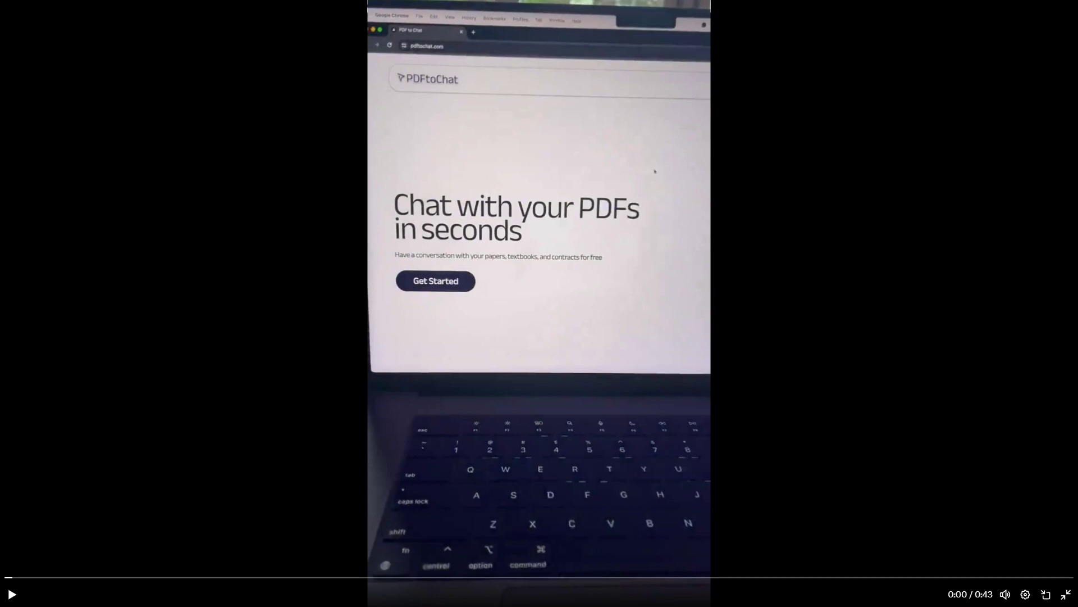
Play the demo clip, open Fahrenheit-451.pdf, and jump to the cited page 183
left_click(14, 309)
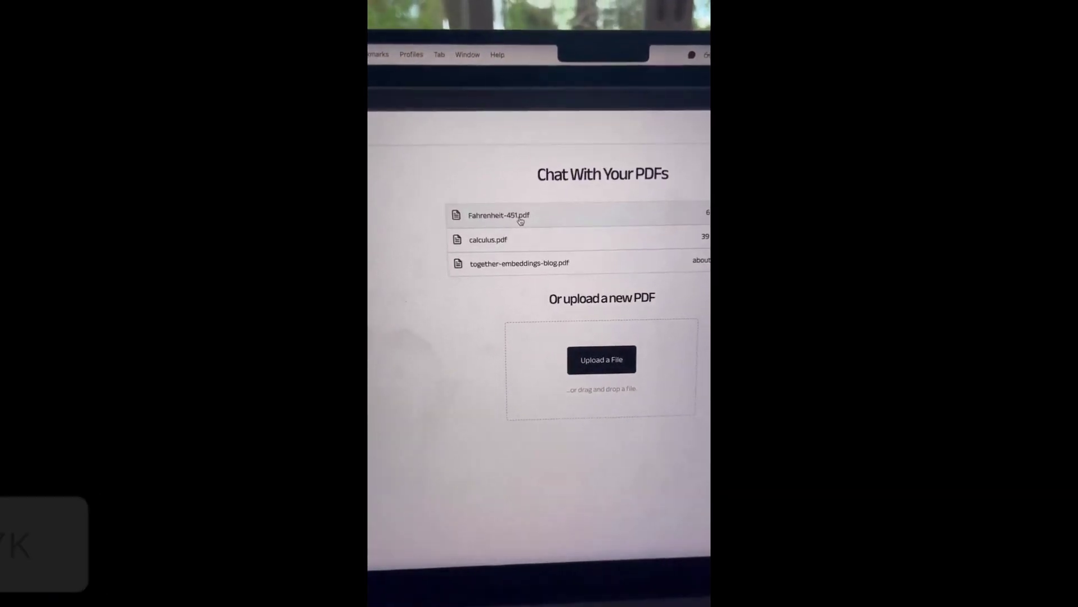
left_click(535, 162)
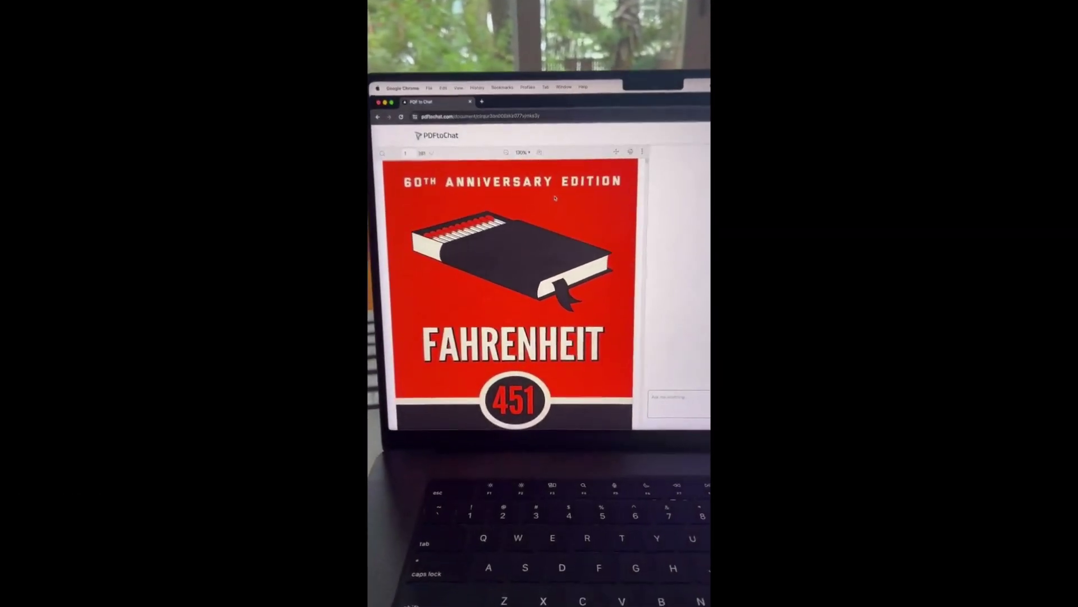
scroll(543, 219, "down", 15)
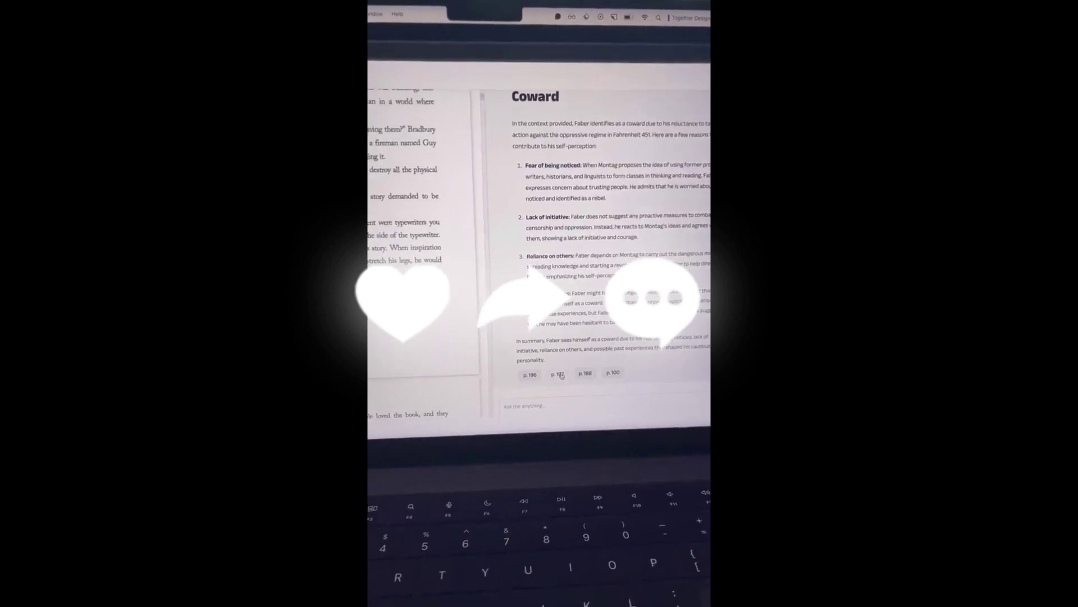
left_click(540, 378)
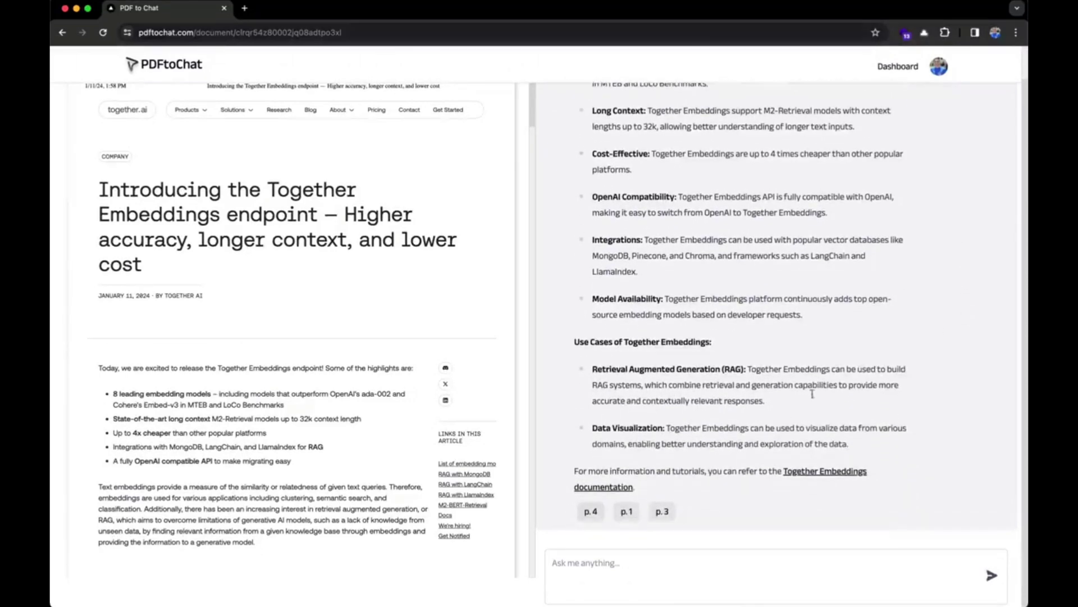
View the article page cited as p.4, then sign in to PDFtoChat with Google
left_click(591, 511)
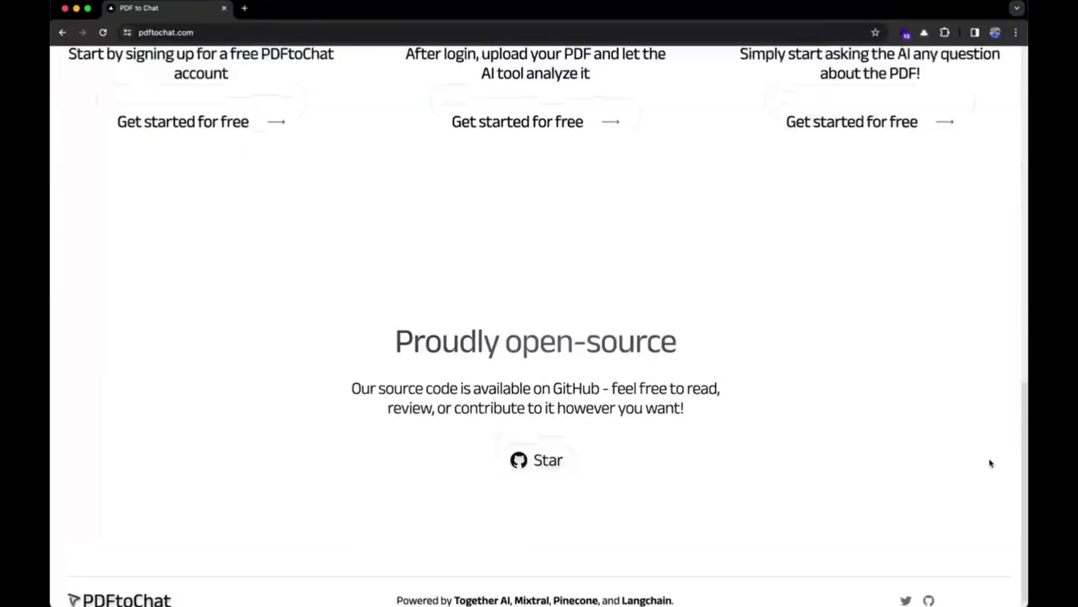
scroll(990, 464, "up", 10)
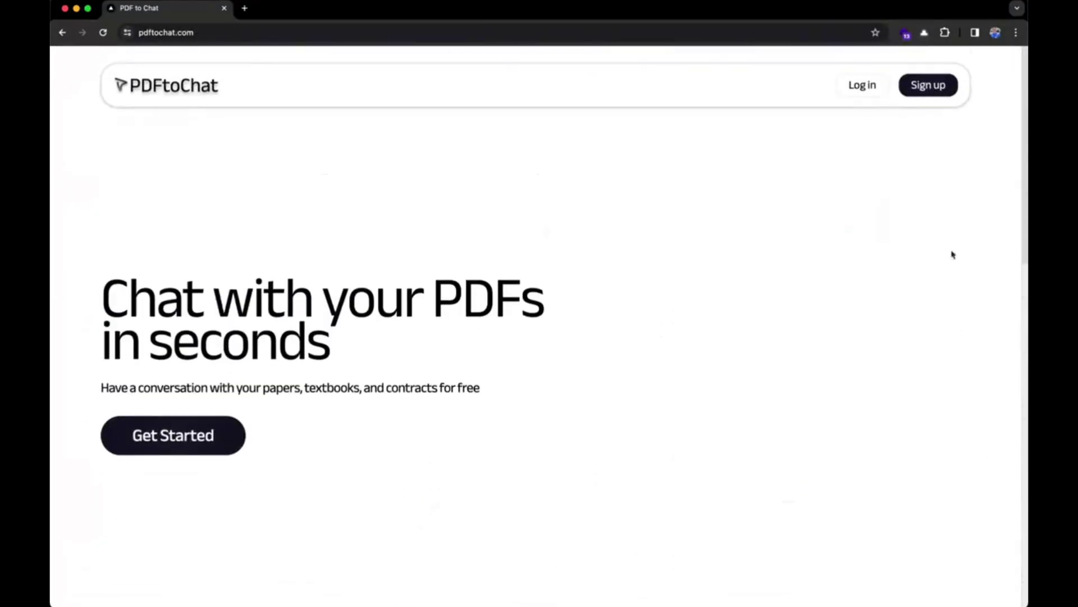
left_click(862, 84)
left_click(503, 240)
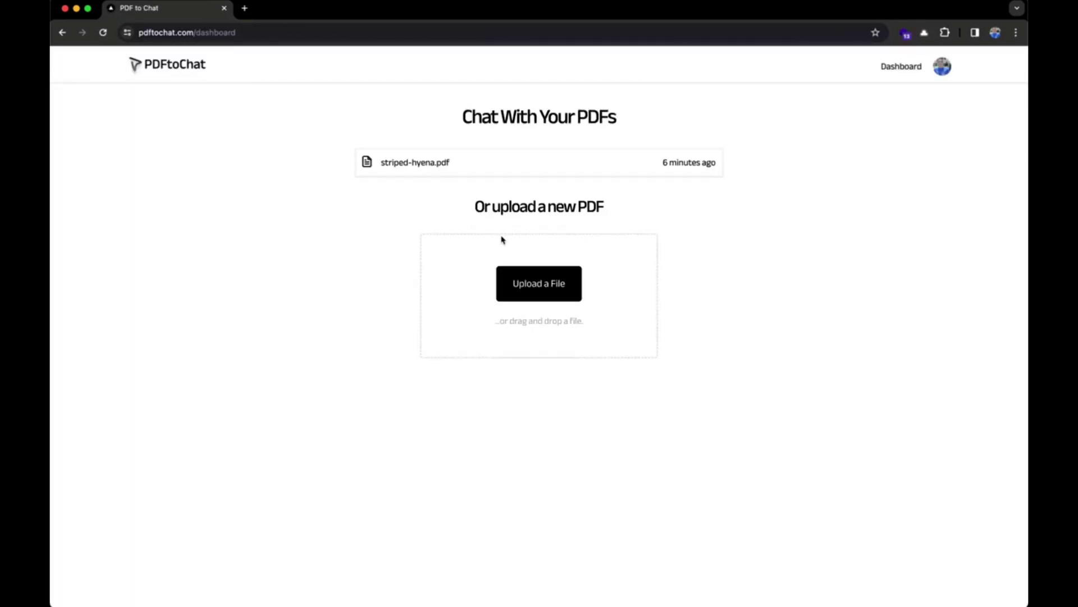
Upload together-embeddings-blog.pdf from the Documents folder
left_click(514, 281)
left_click(382, 249)
left_click(456, 219)
left_click(733, 412)
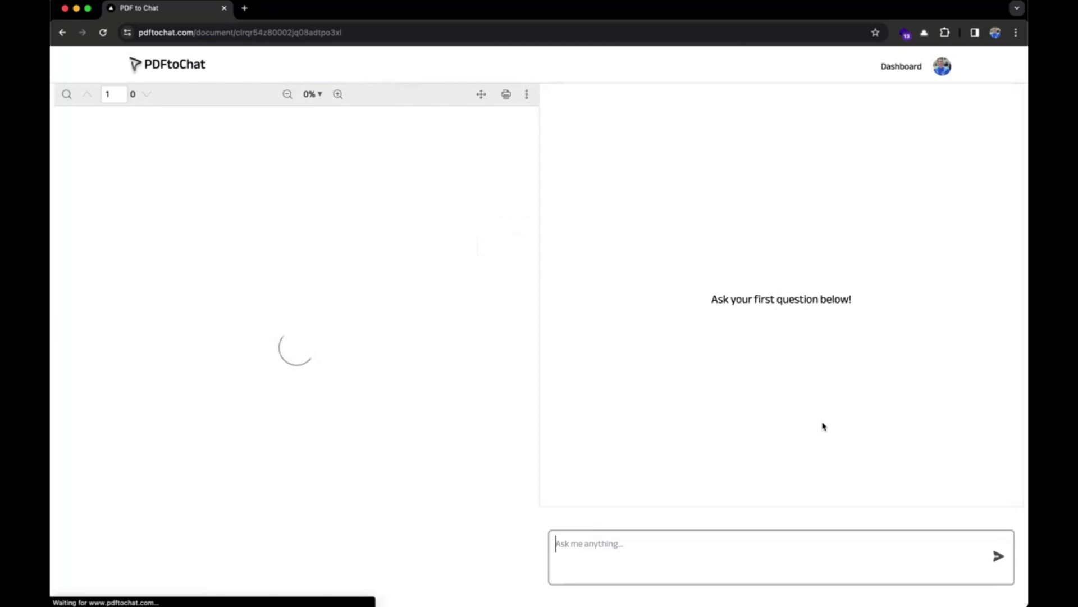
Ask the chat 'What are together embeddings?'
left_click(739, 550)
type("What are together embeddings?")
key("Return")
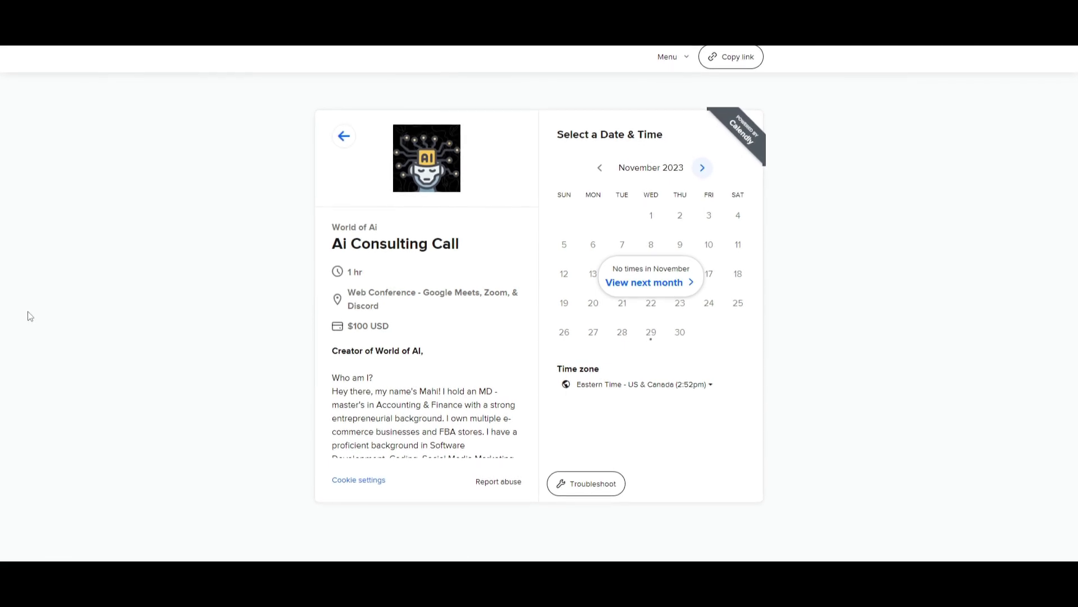
Advance the Calendly calendar from November to December 2023 and scroll the call description
left_click(703, 169)
scroll(430, 358, "down", 5)
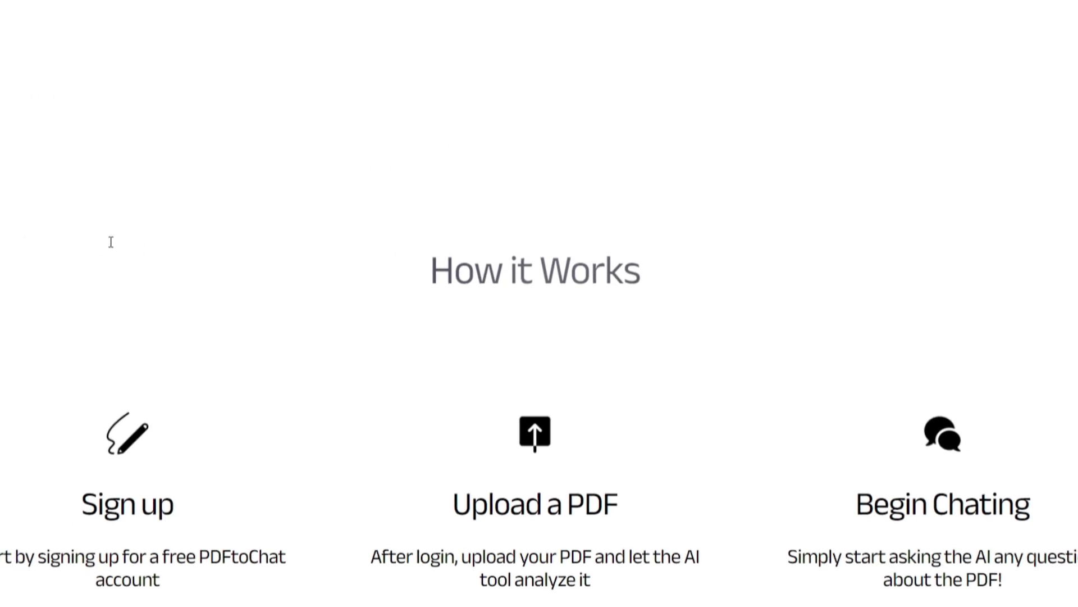
Scroll through the PDFtoChat homepage sections, including the How it Works steps
scroll(118, 242, "down", 3)
scroll(140, 246, "down", 5)
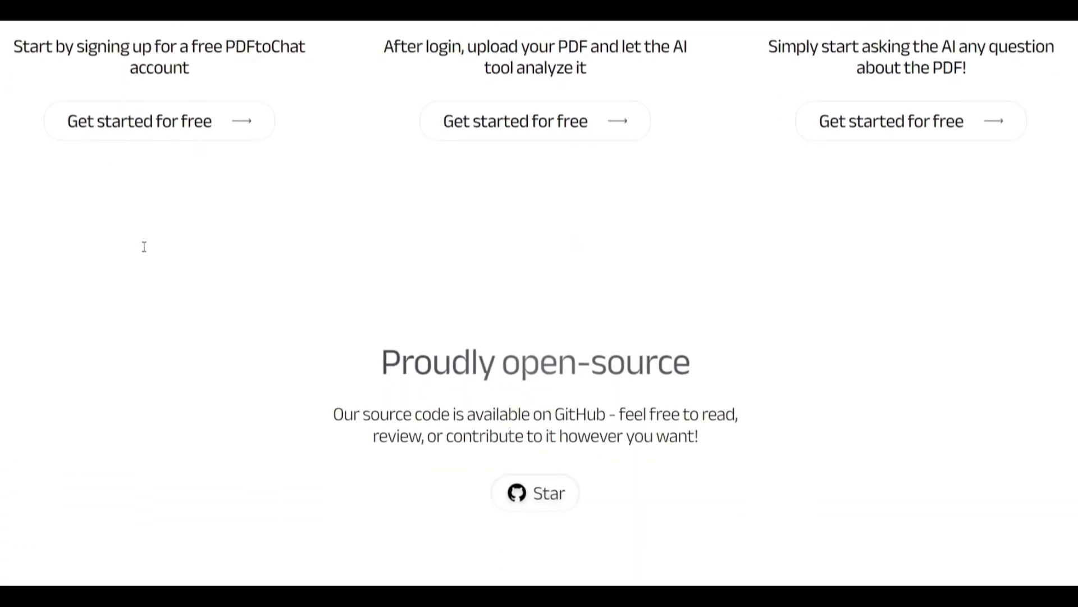
scroll(144, 246, "down", 3)
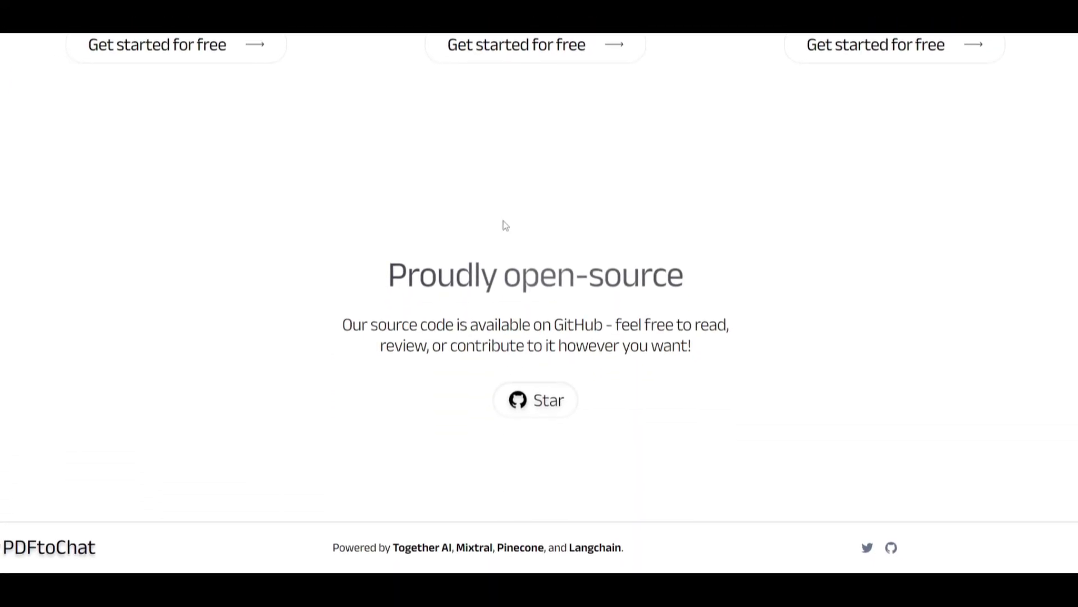
scroll(505, 225, "up", 15)
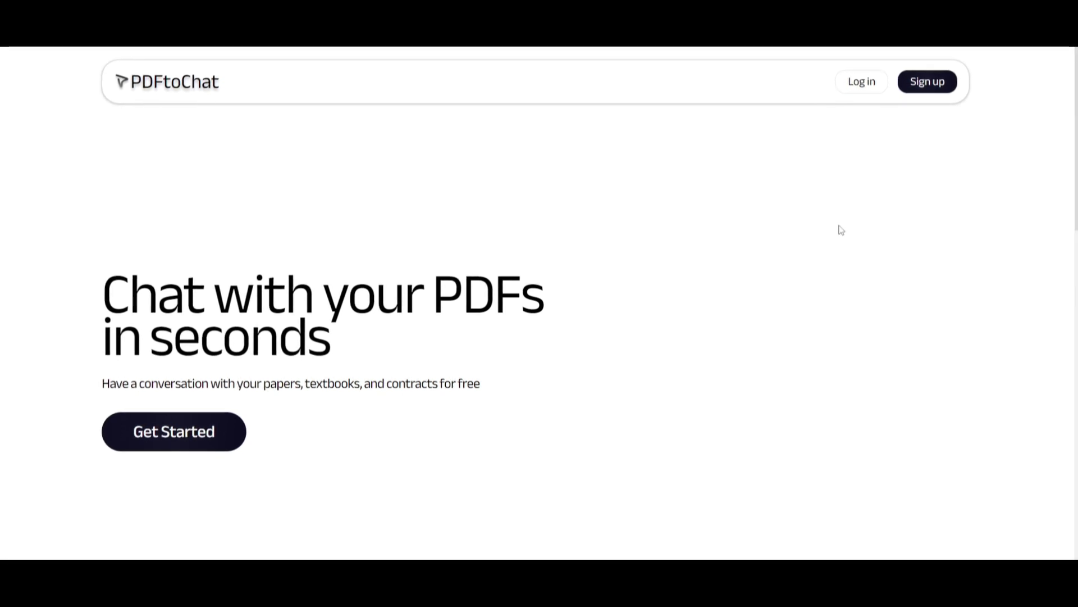
scroll(642, 191, "down", 6)
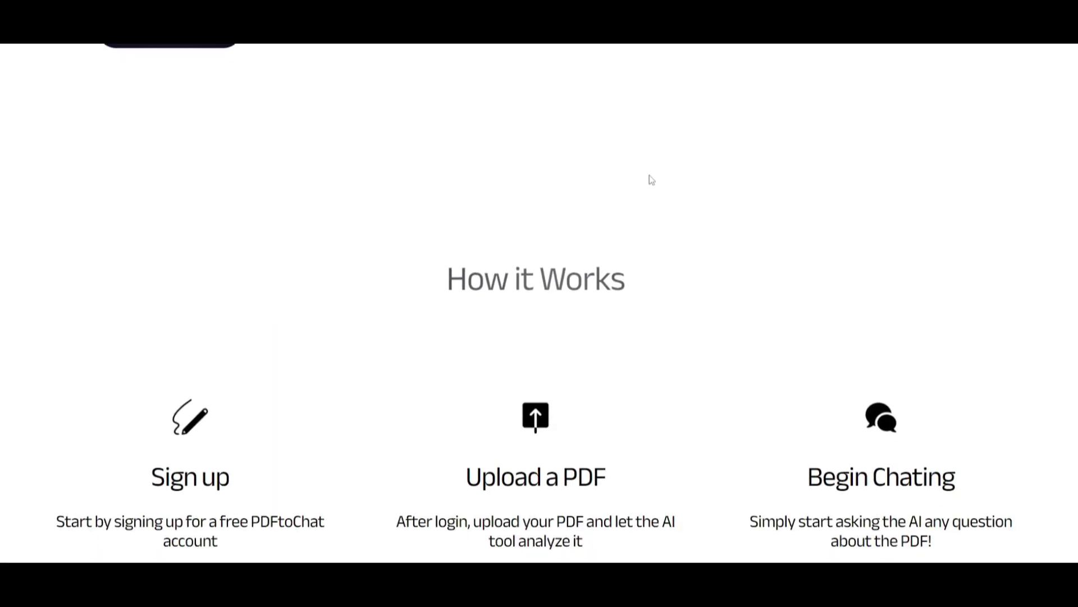
scroll(652, 171, "down", 2)
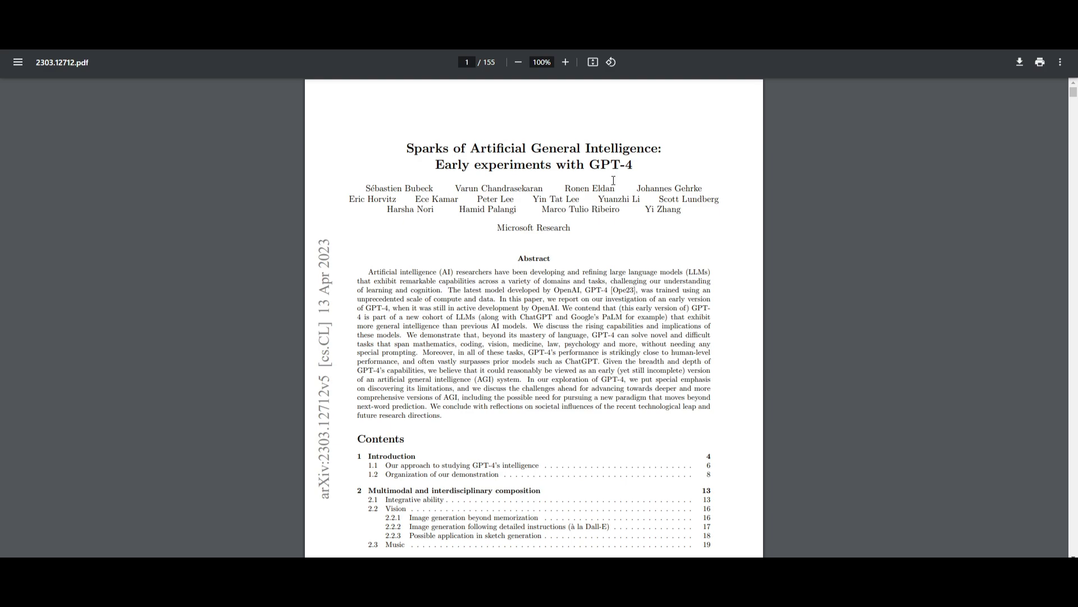
Skim the Sparks of AGI paper 2303.12712.pdf in Chrome's PDF viewer
scroll(607, 188, "down", 20)
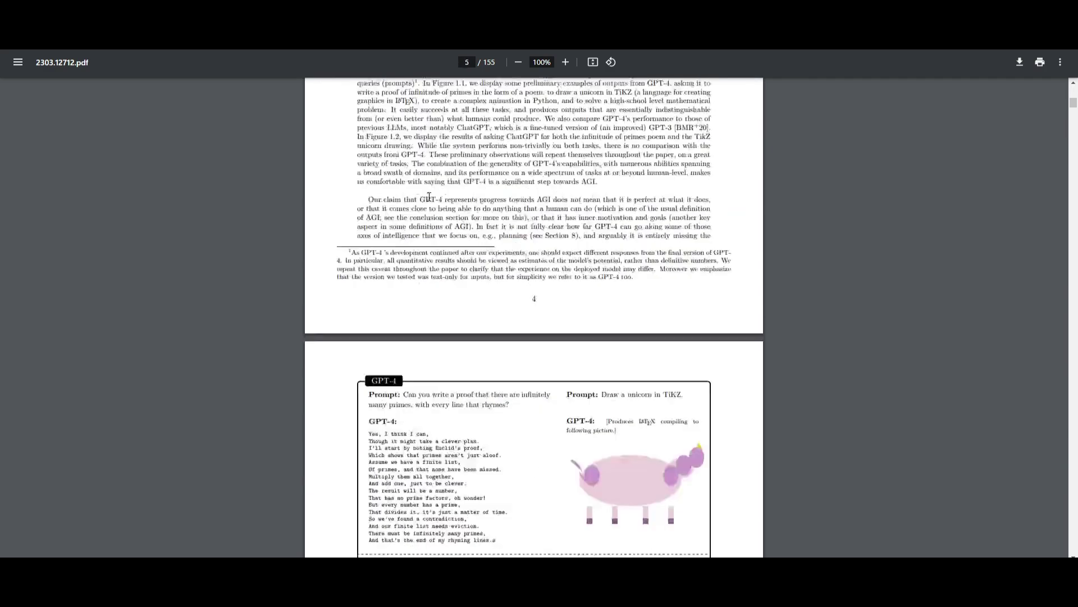
scroll(429, 196, "down", 20)
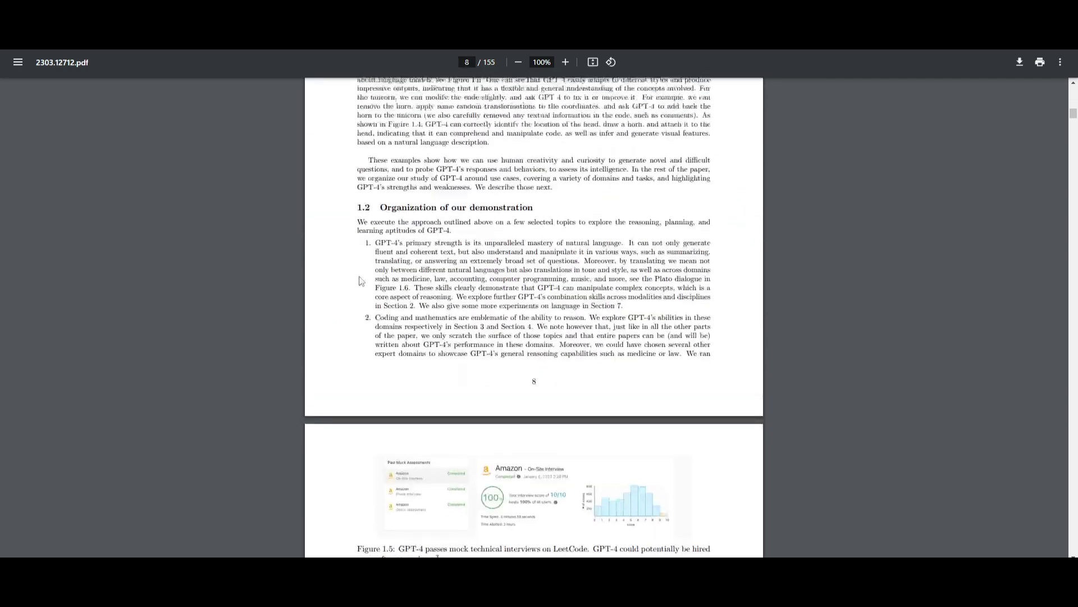
scroll(360, 281, "up", 10)
scroll(371, 298, "down", 20)
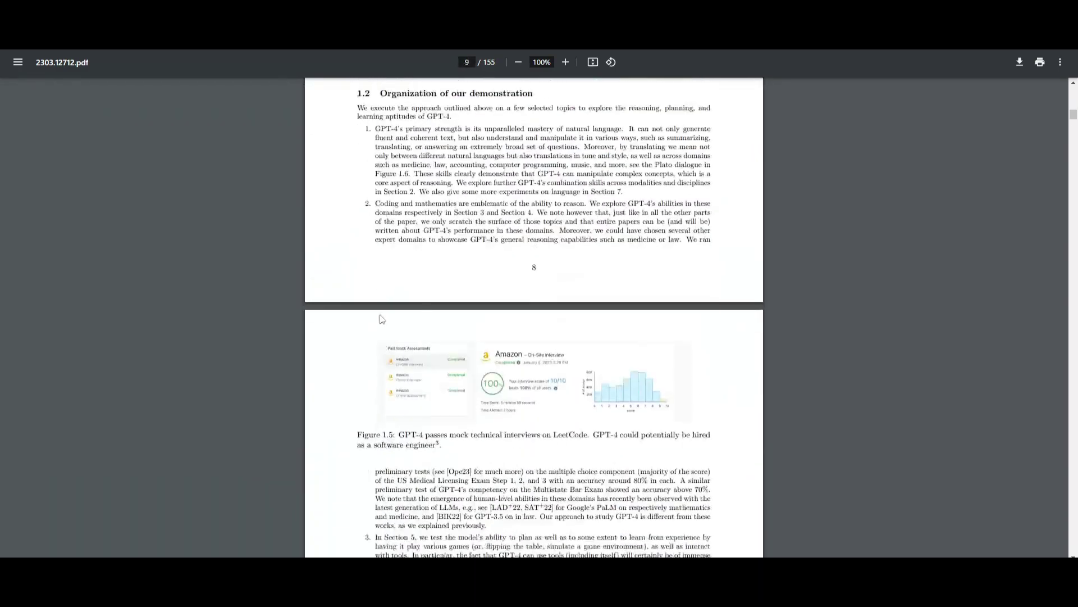
scroll(381, 318, "down", 20)
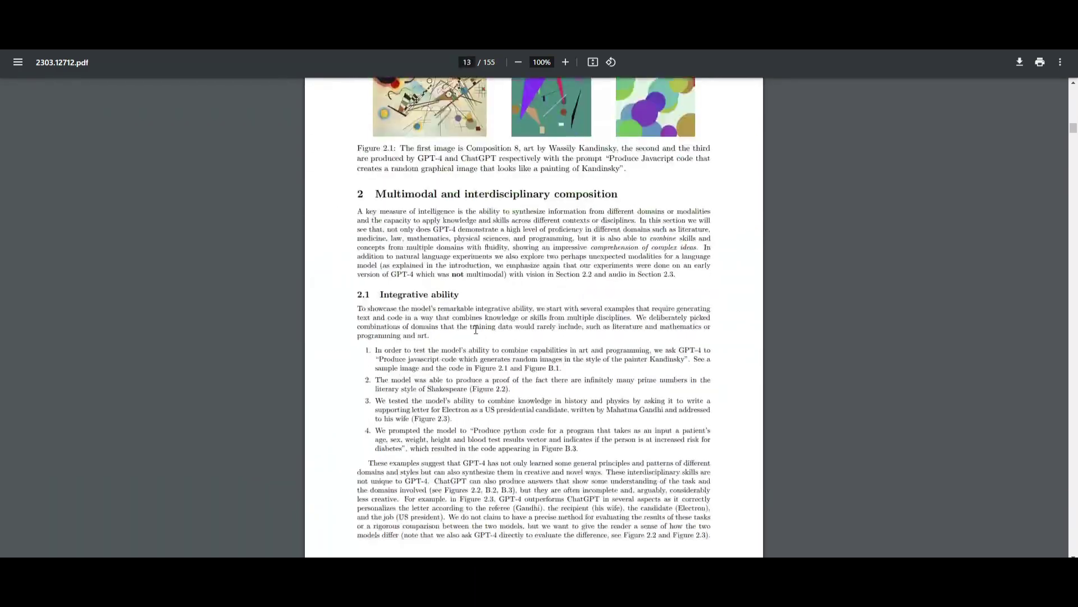
scroll(477, 318, "down", 3)
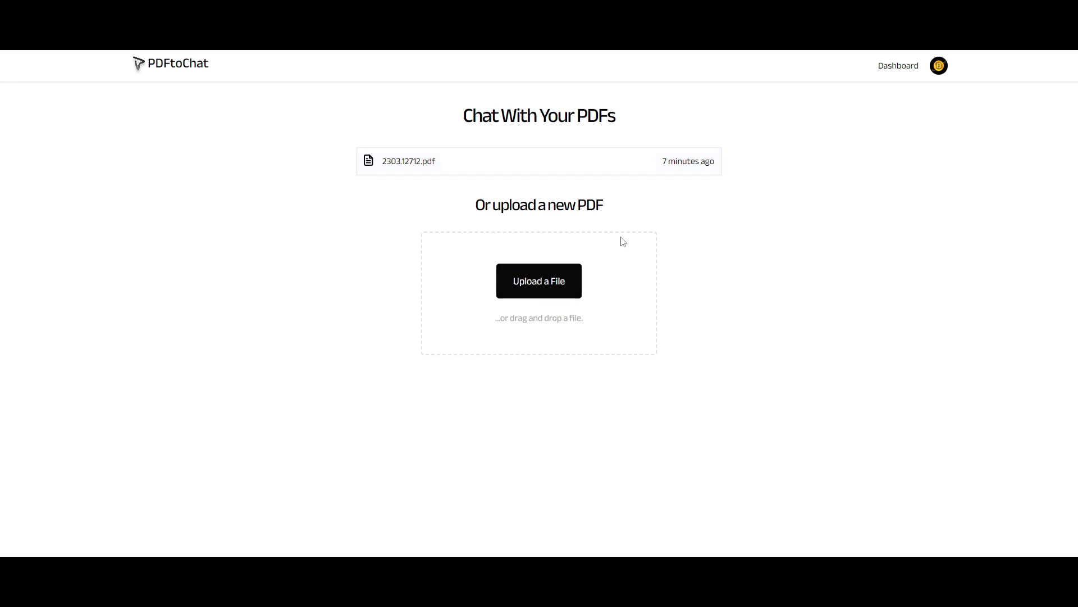
Open 2303.12712.pdf, follow the Figure 1.1 link to page 5, then scroll on to page 11
left_click(503, 164)
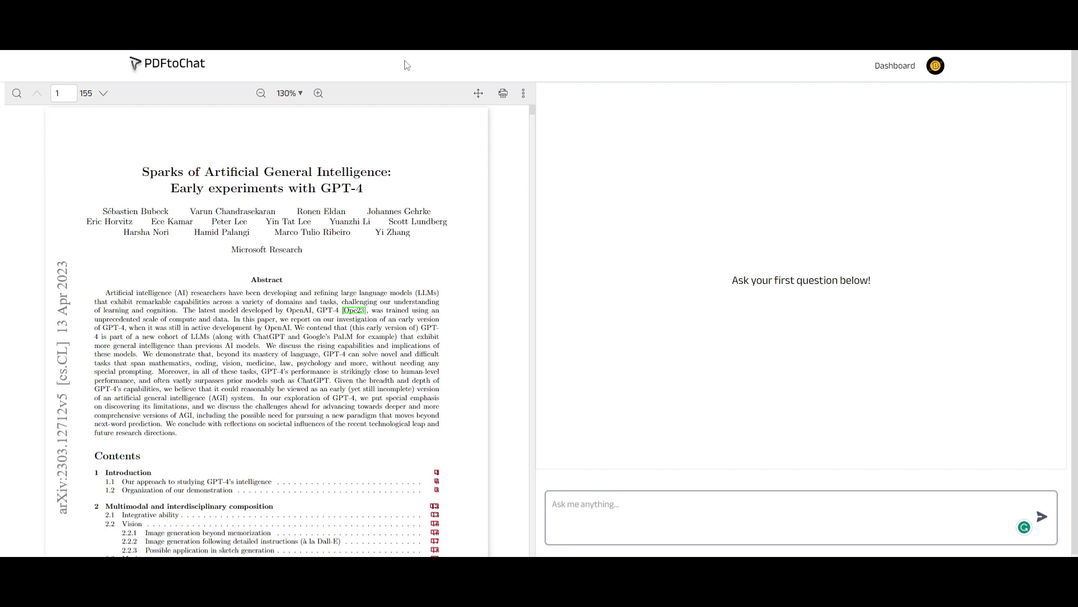
scroll(212, 248, "down", 20)
scroll(213, 249, "down", 20)
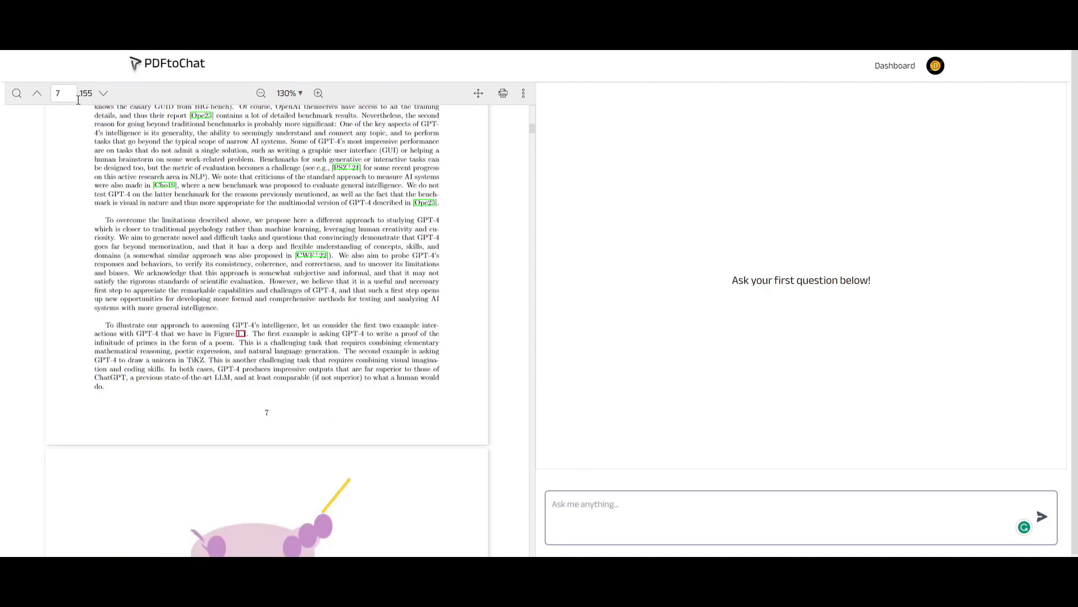
scroll(174, 198, "down", 7)
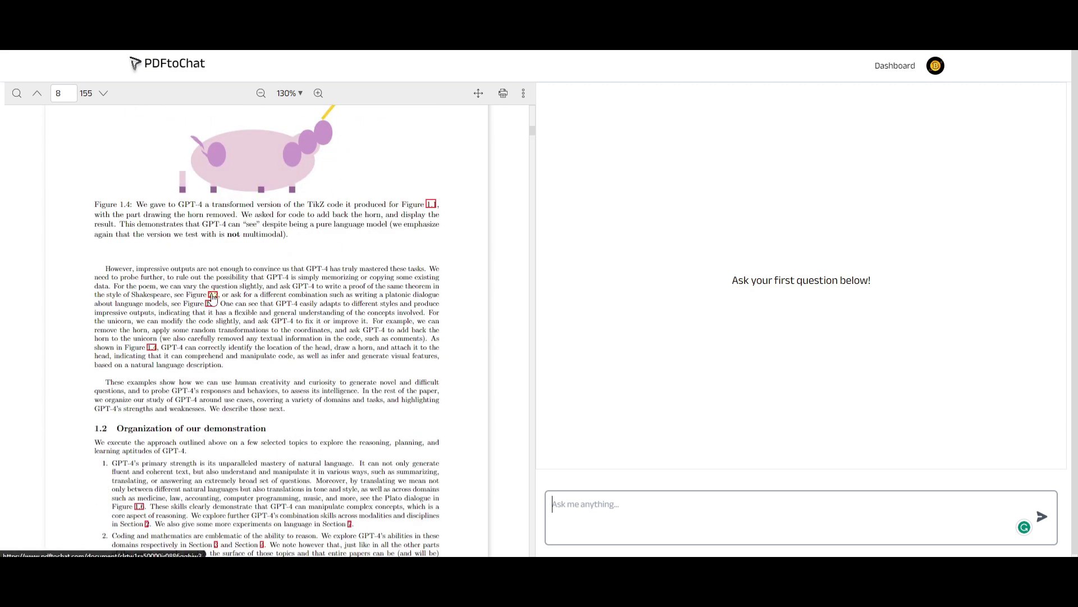
scroll(213, 298, "up", 7)
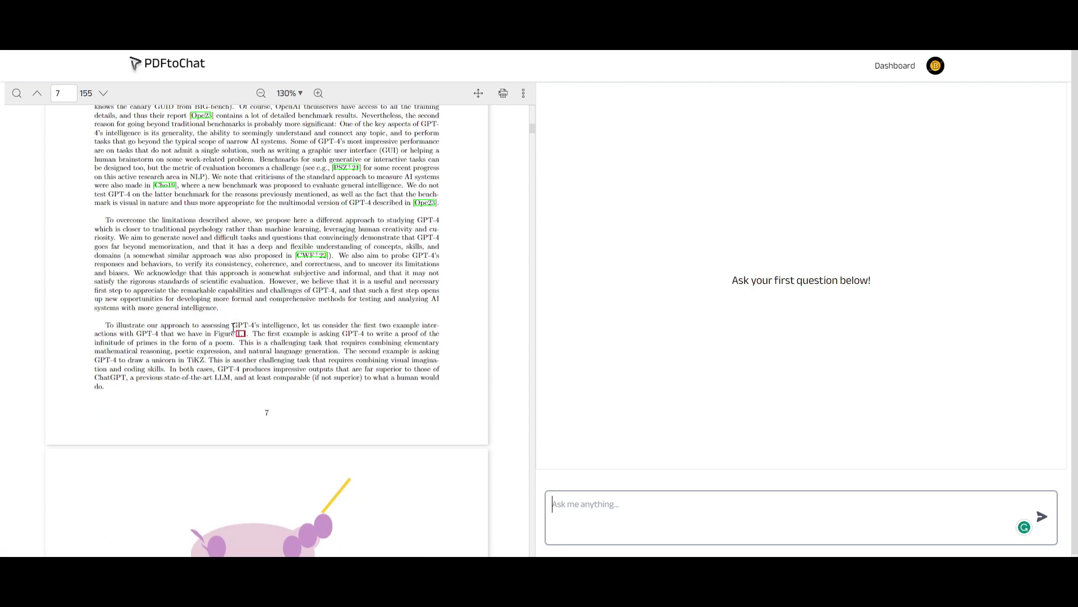
left_click(241, 334)
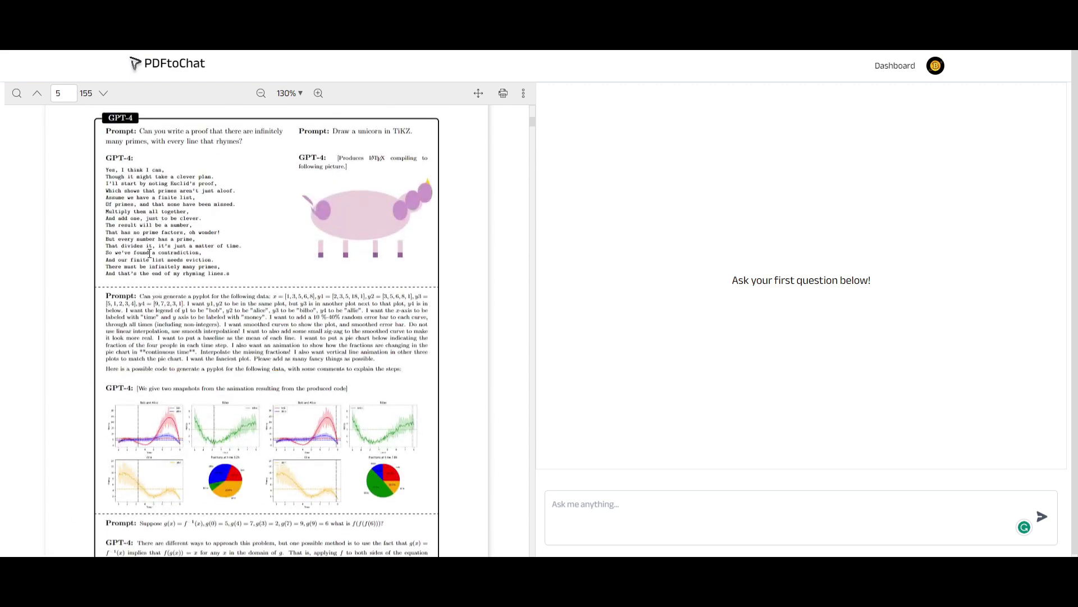
scroll(147, 245, "down", 20)
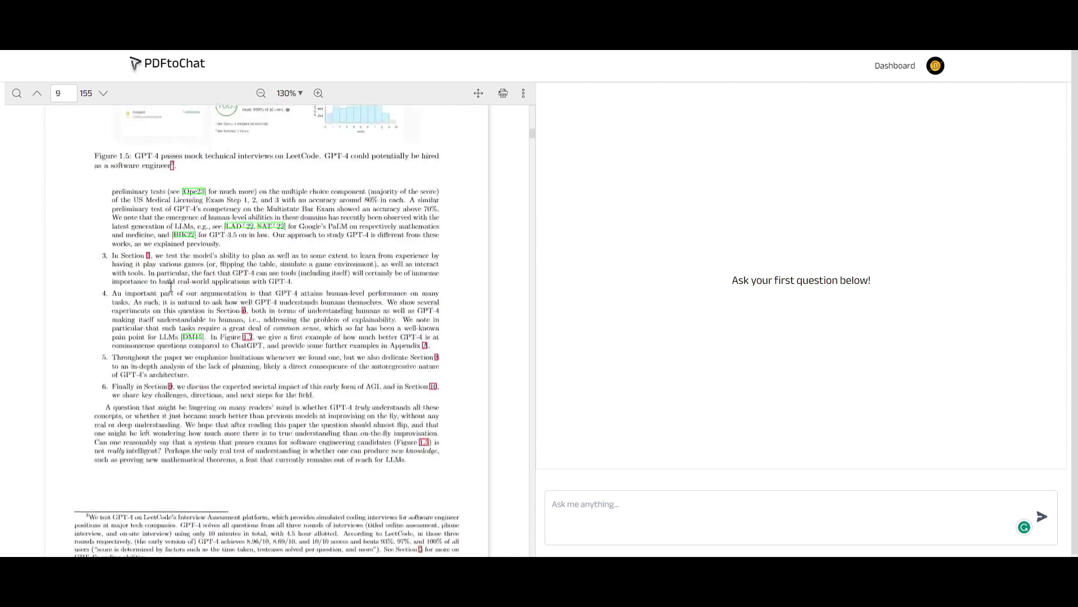
Ask 'What is the main purpose of this research paper?' and read through the reply
left_click(696, 507)
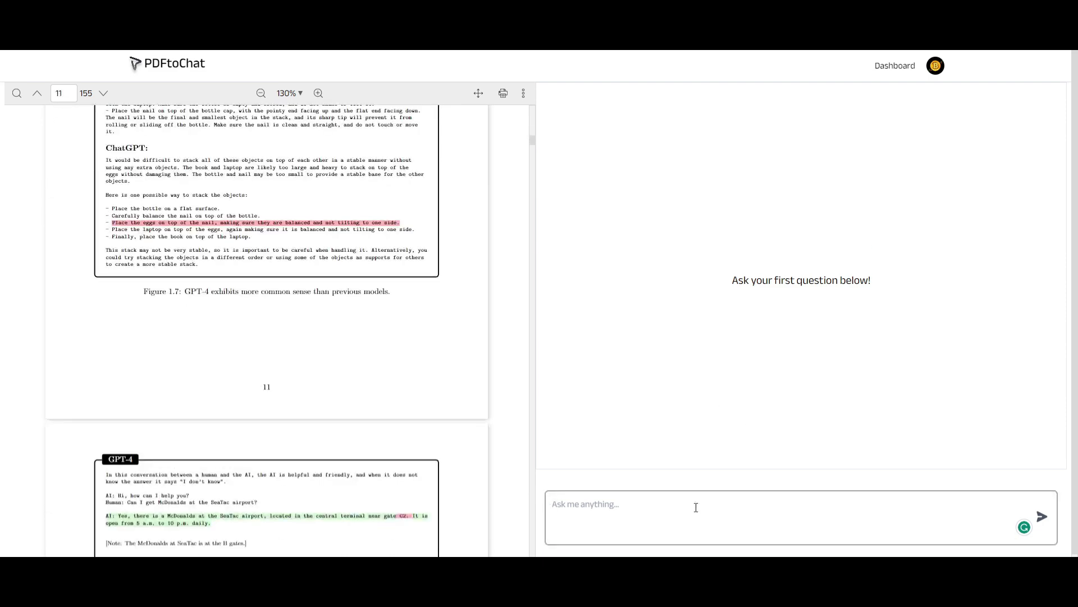
type("What is the main purpose of this ")
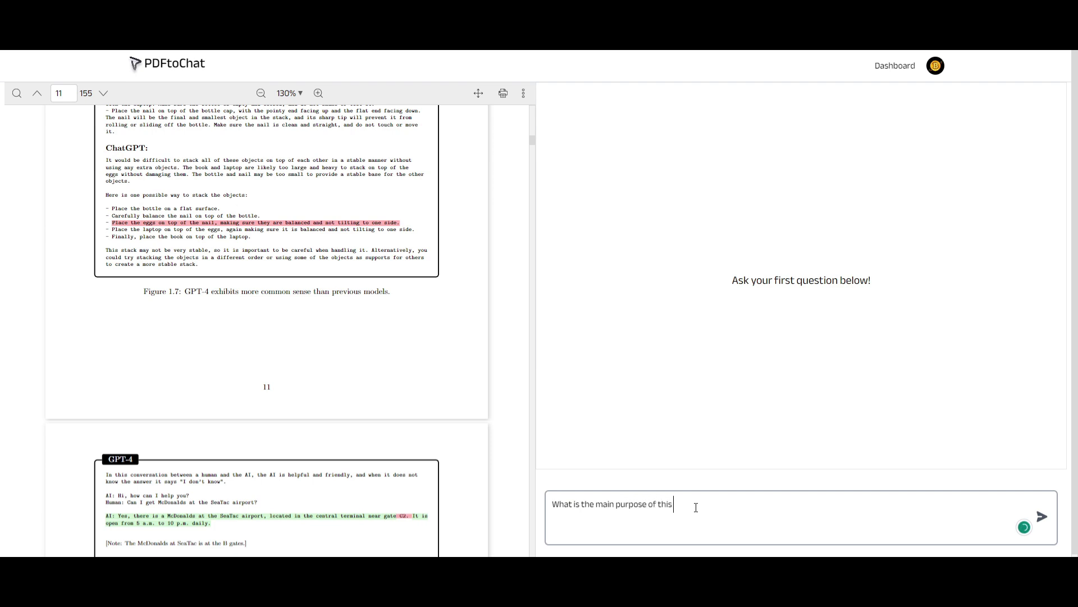
type("research paper?")
key("Return")
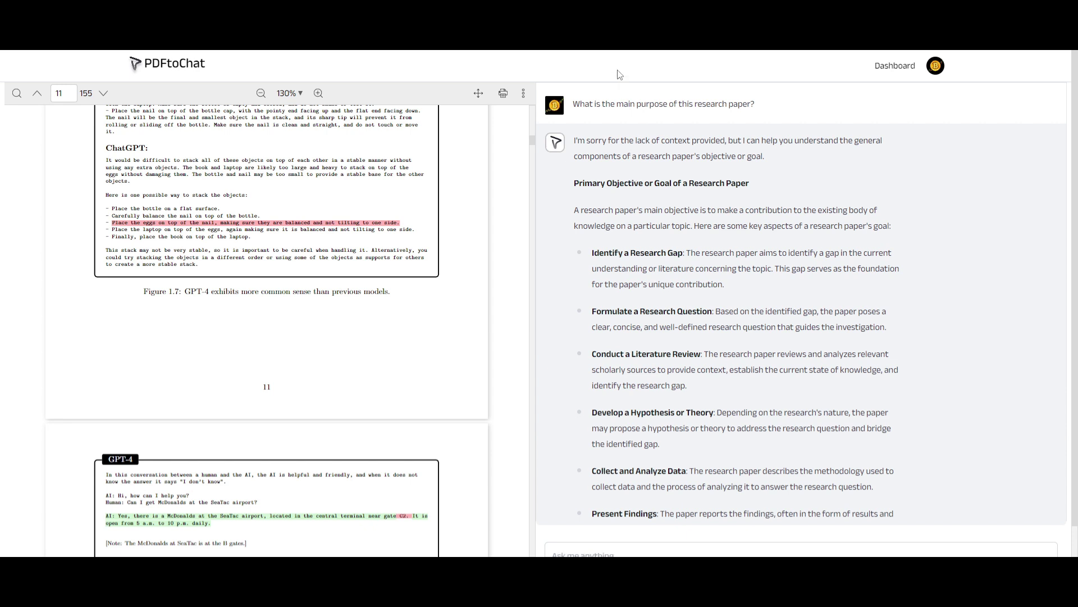
scroll(652, 283, "down", 3)
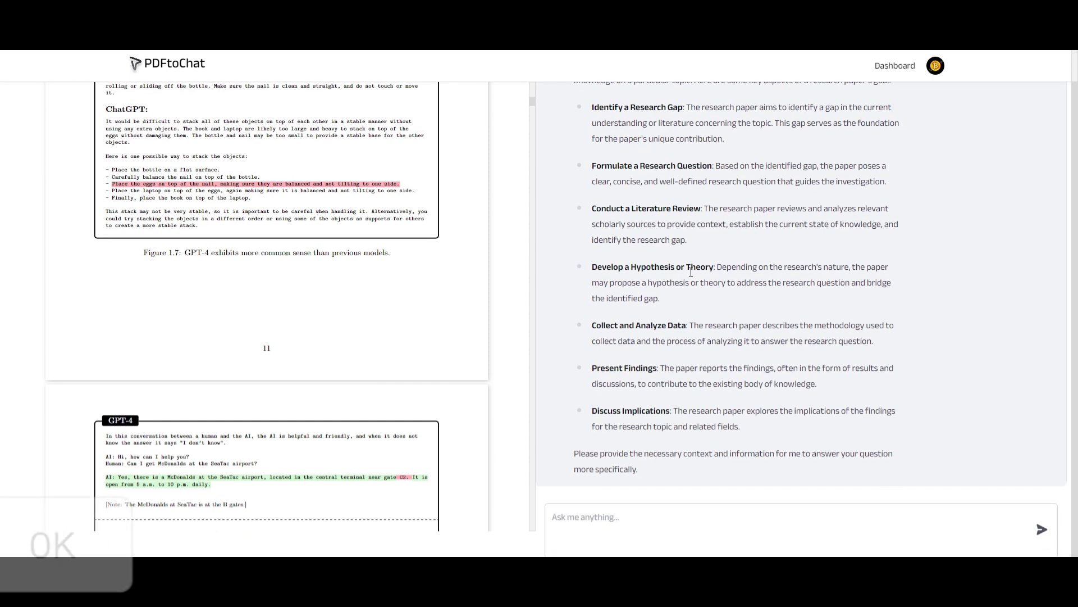
scroll(703, 271, "up", 3)
scroll(669, 218, "up", 2)
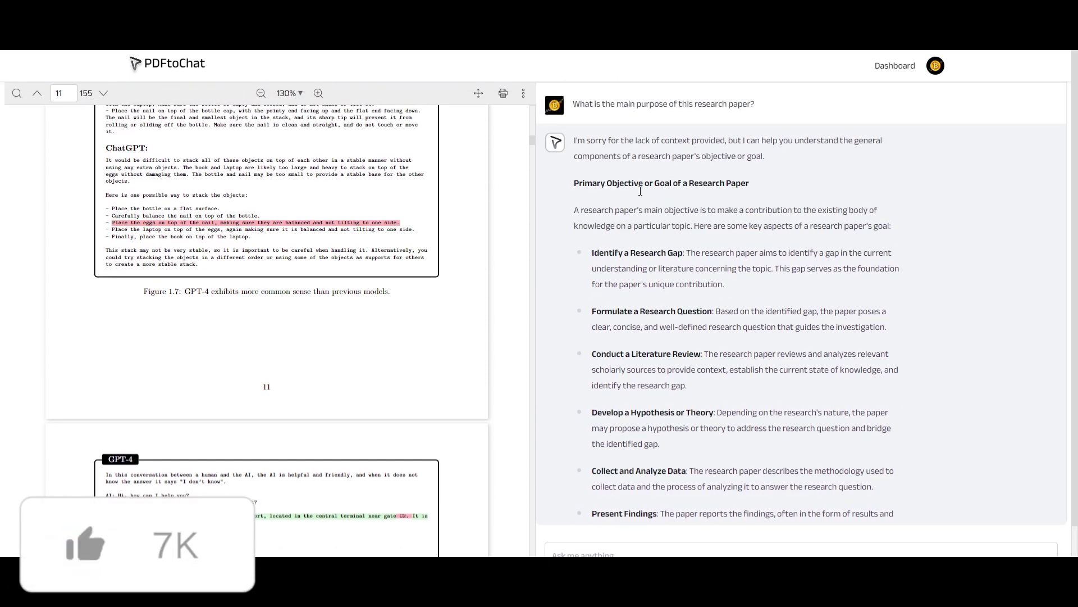
scroll(676, 205, "down", 1)
scroll(676, 205, "down", 2)
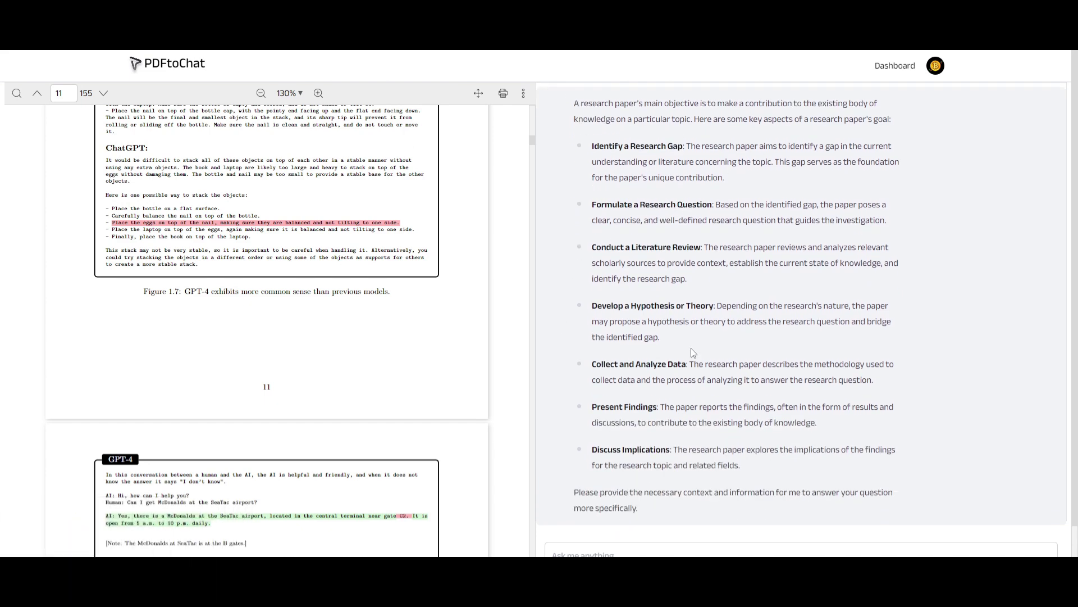
Scroll the paper from page 11 to page 14's Shakespeare-style prime proof comparison
scroll(253, 433, "down", 8)
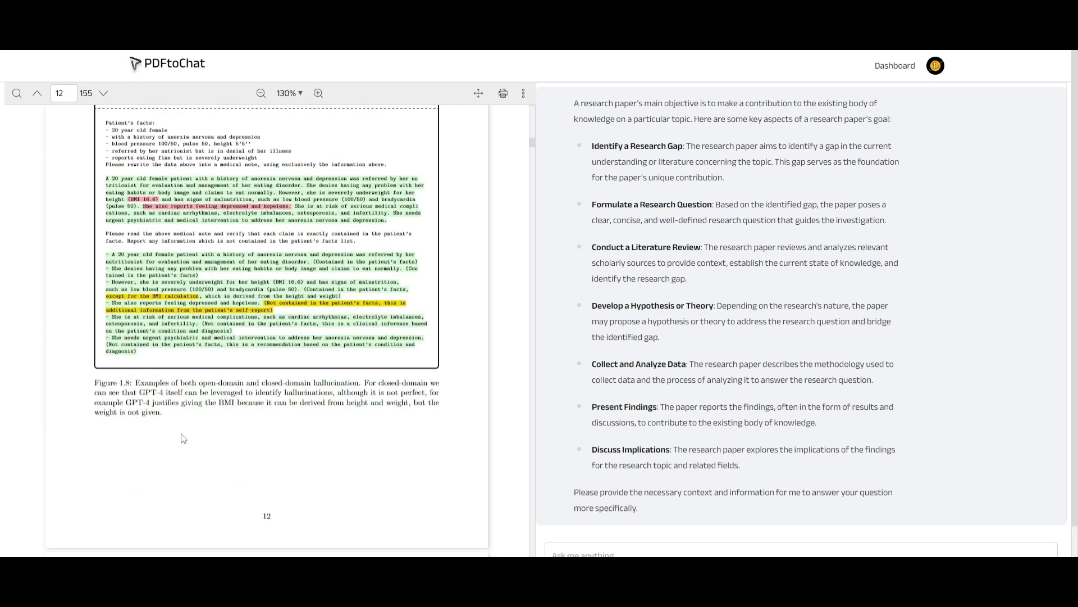
scroll(212, 393, "down", 8)
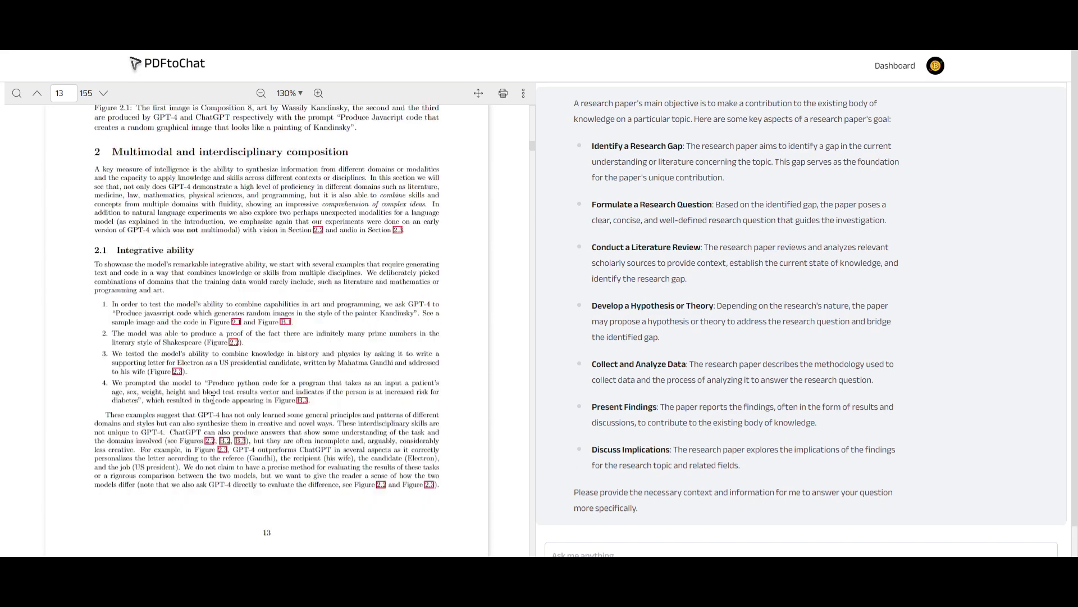
scroll(213, 400, "down", 6)
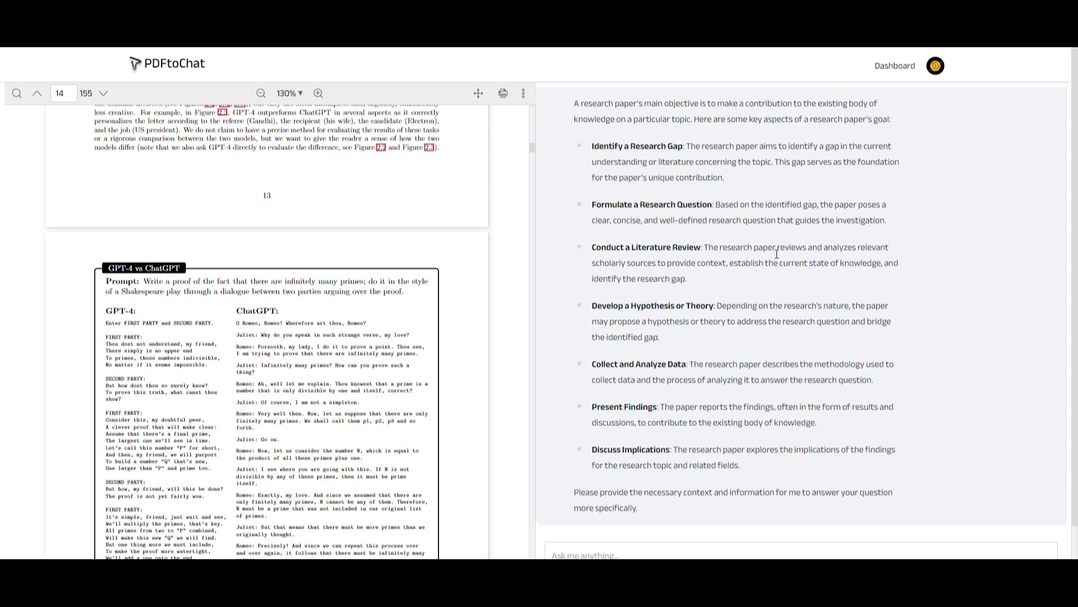
scroll(770, 252, "down", 1)
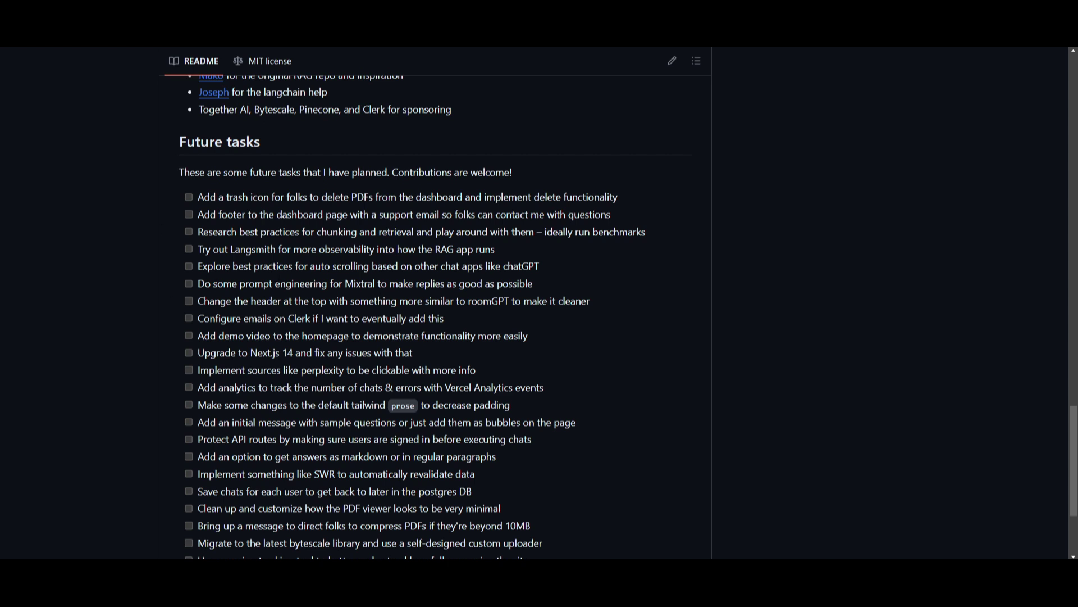
Scroll the GitHub README from Future tasks through credits, setup services and tech stack to the banner
scroll(435, 314, "down", 1)
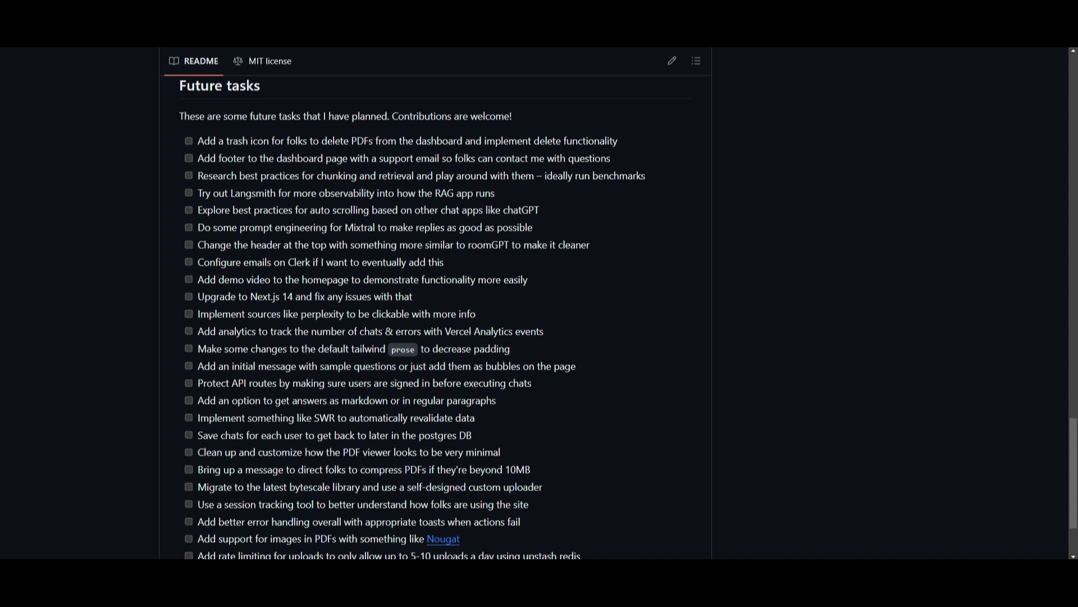
scroll(435, 304, "down", 3)
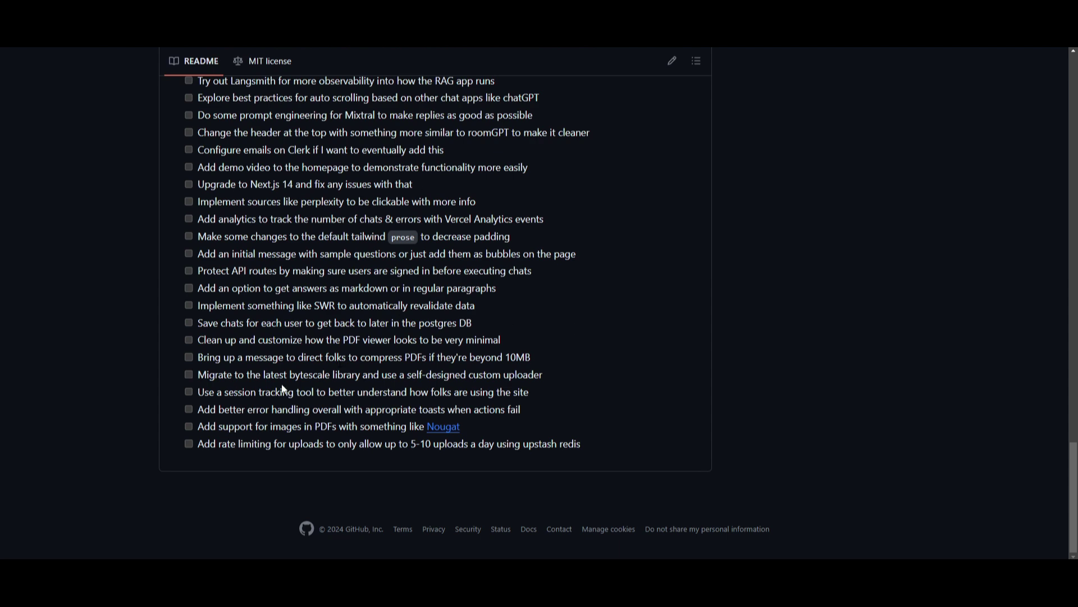
scroll(283, 389, "up", 2)
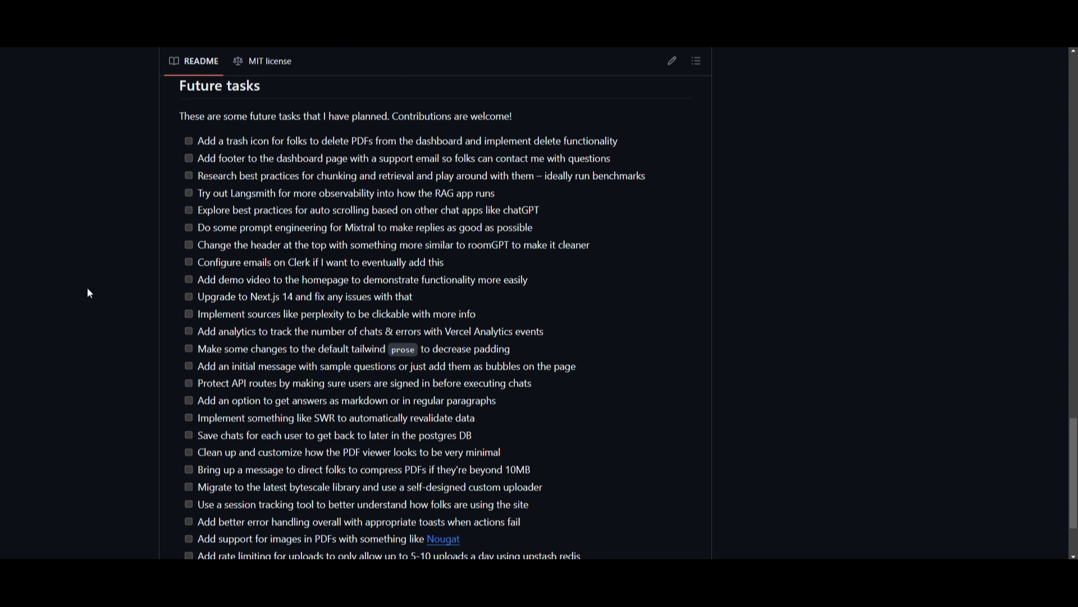
scroll(373, 397, "up", 9)
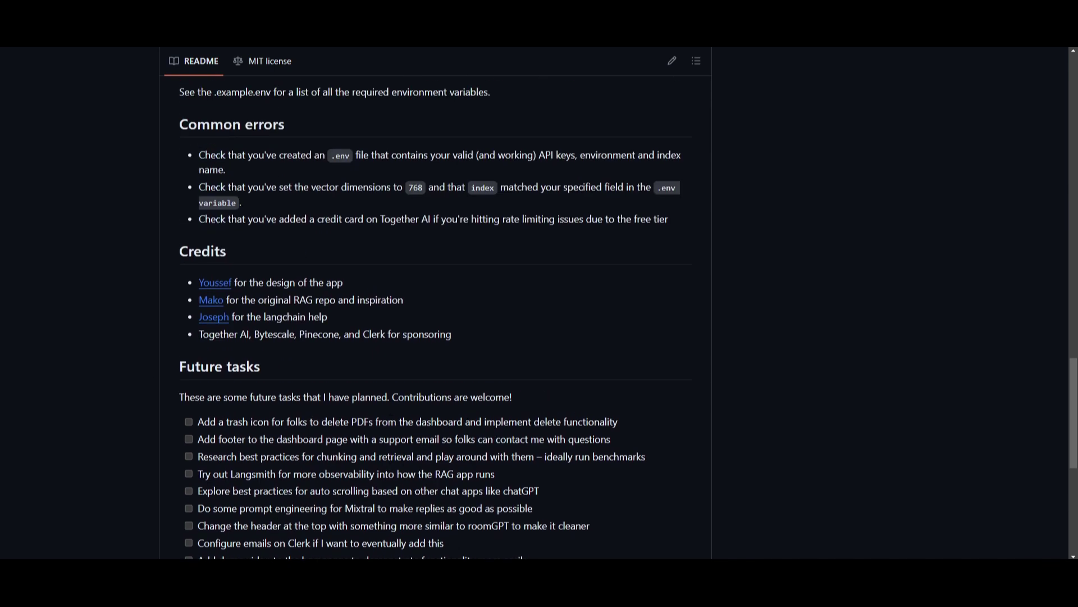
scroll(483, 475, "up", 4)
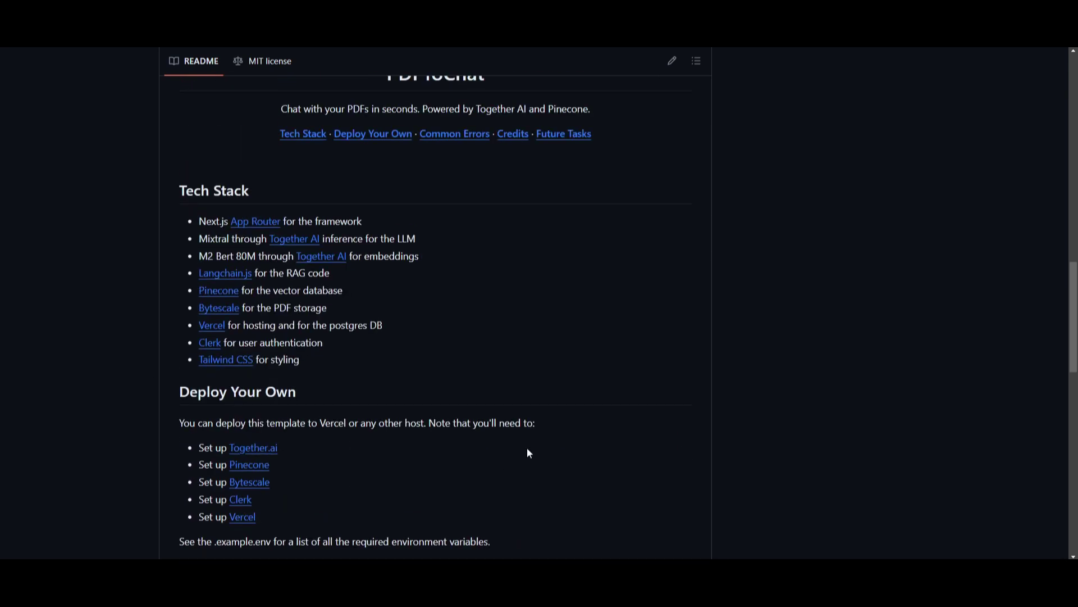
scroll(539, 443, "up", 2)
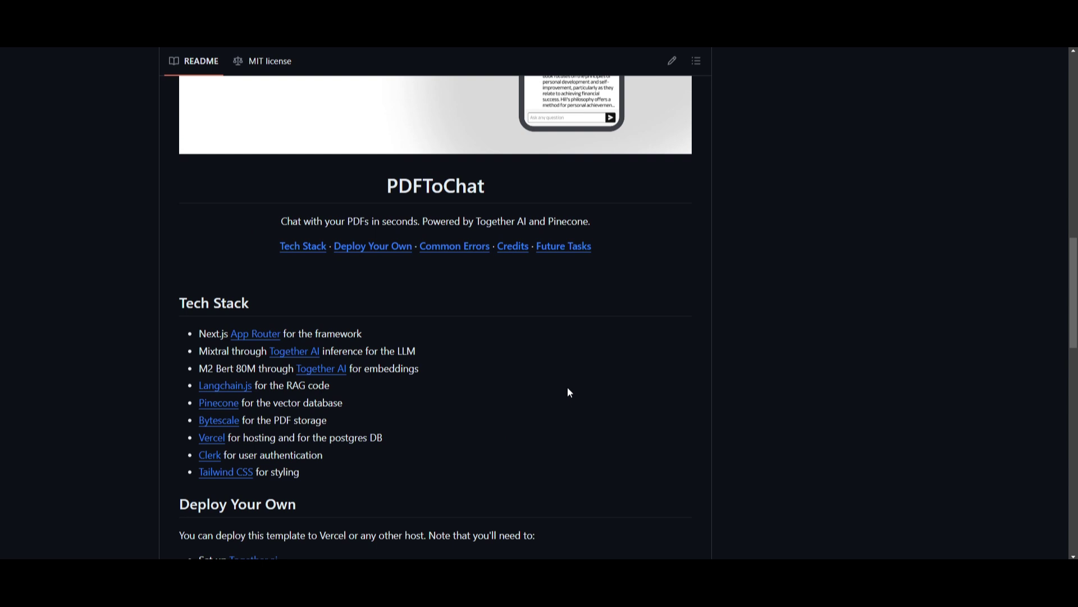
scroll(568, 388, "up", 4)
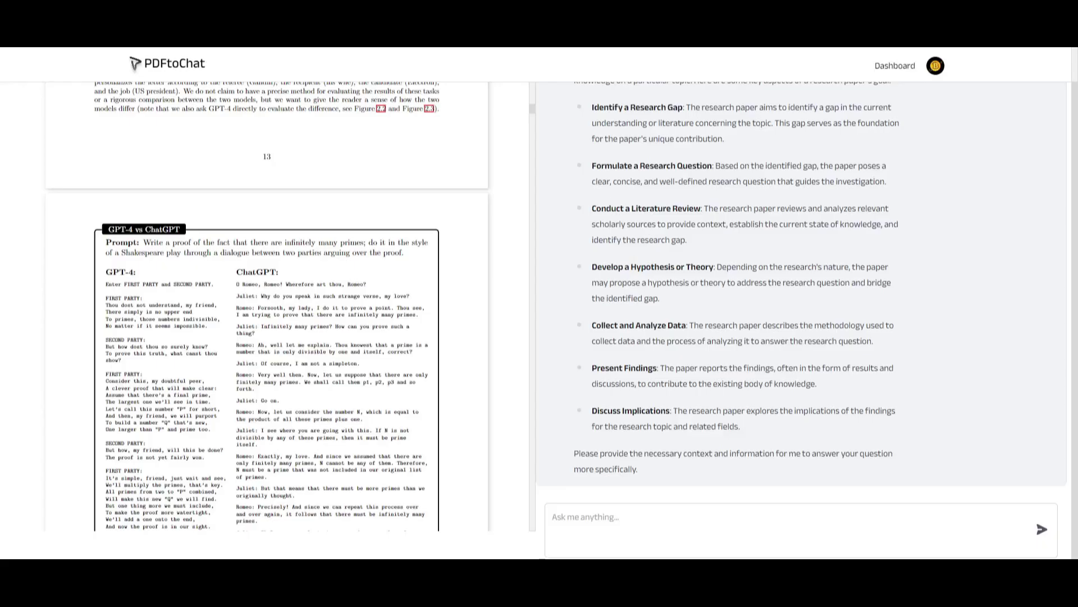
Scroll the Sparks of AGI paper back up to page 1 with its title and abstract
scroll(561, 303, "up", 2)
scroll(264, 333, "up", 4)
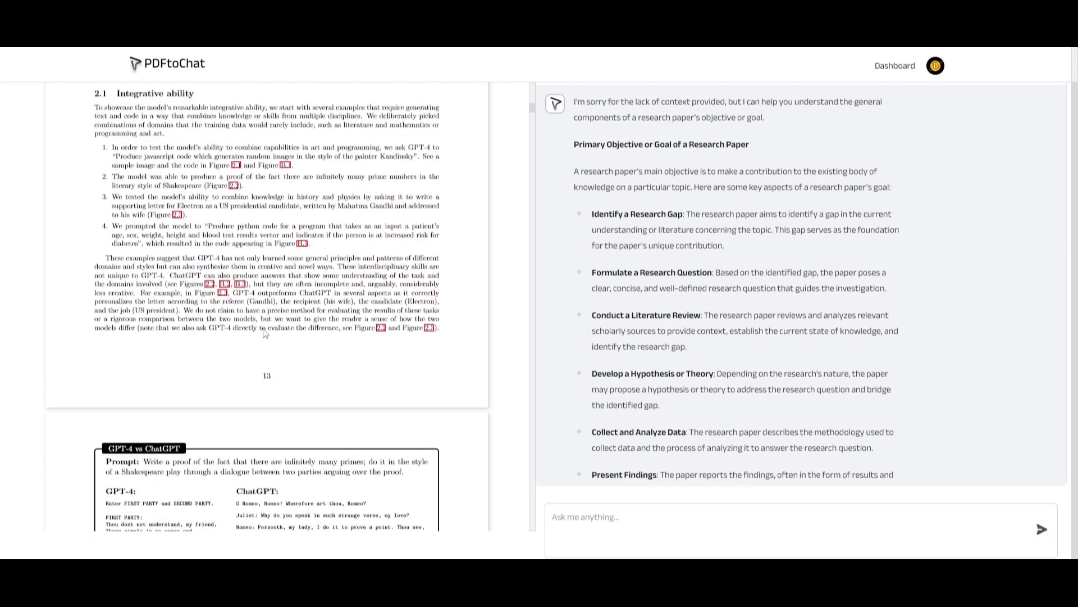
scroll(264, 333, "up", 20)
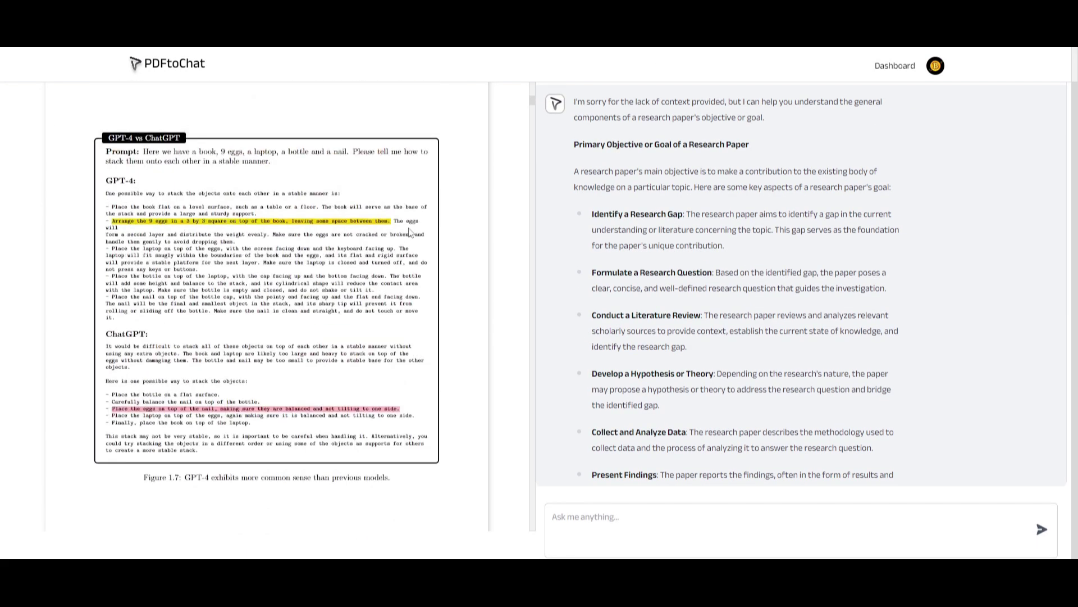
scroll(410, 231, "up", 10)
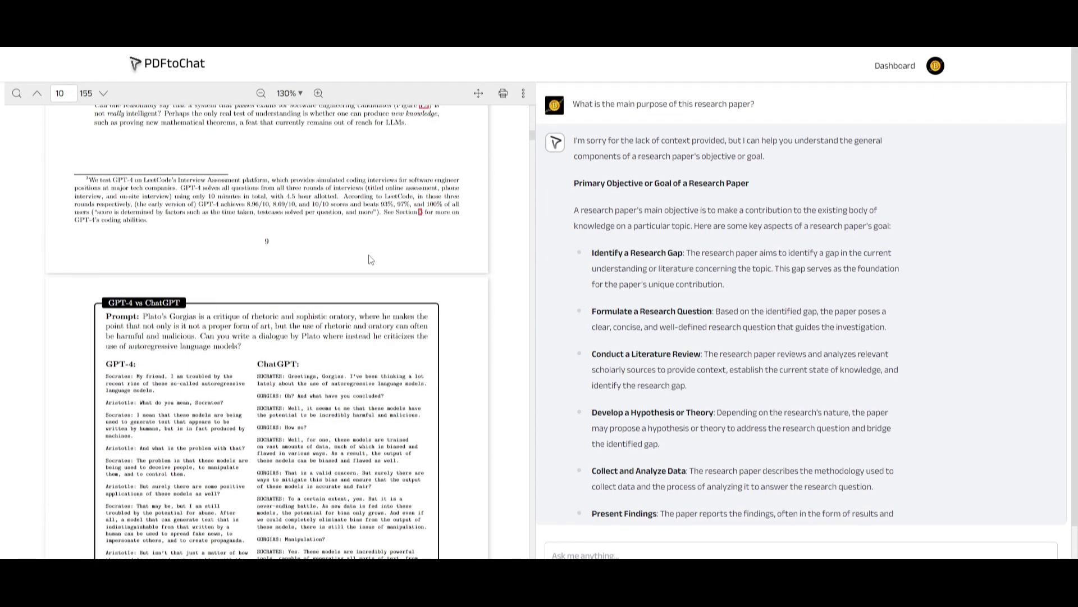
scroll(371, 260, "up", 15)
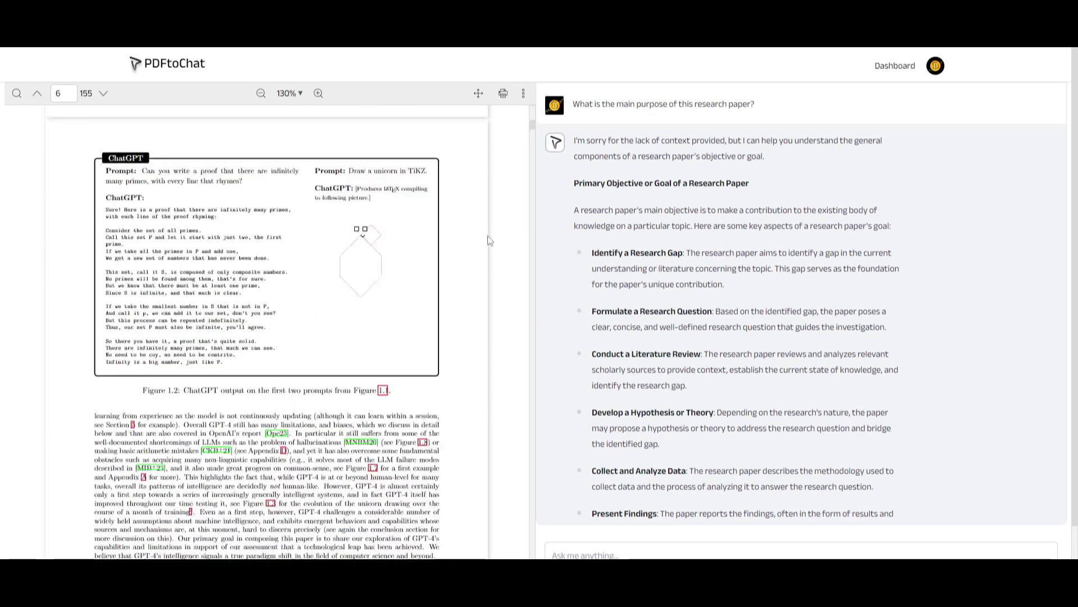
scroll(486, 241, "up", 20)
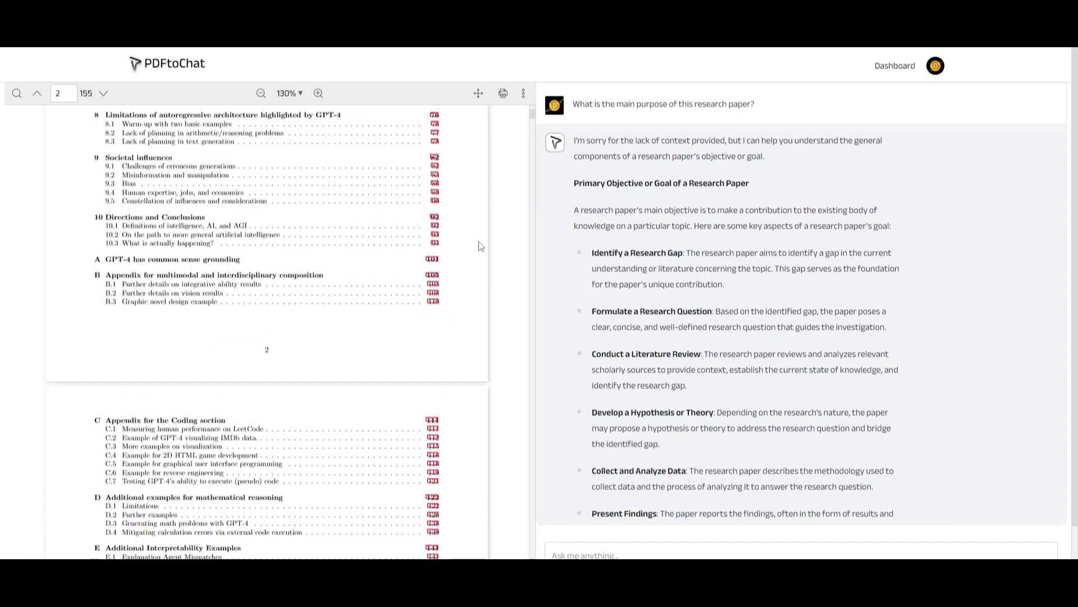
scroll(481, 246, "up", 8)
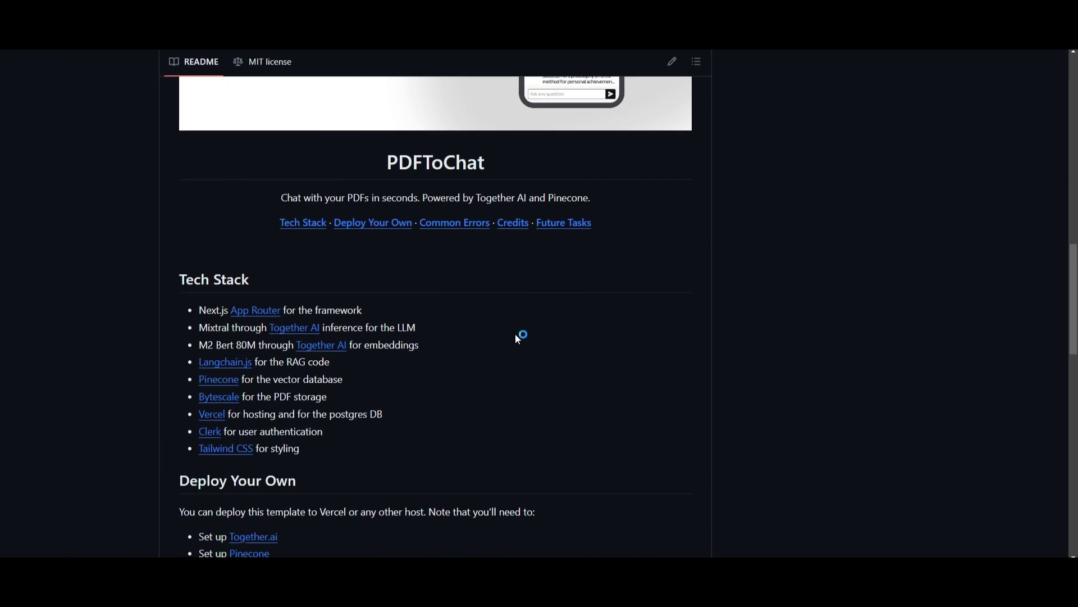
Scroll the PDFtoChat README down to the Deploy Your Own list and Common errors
scroll(380, 386, "down", 4)
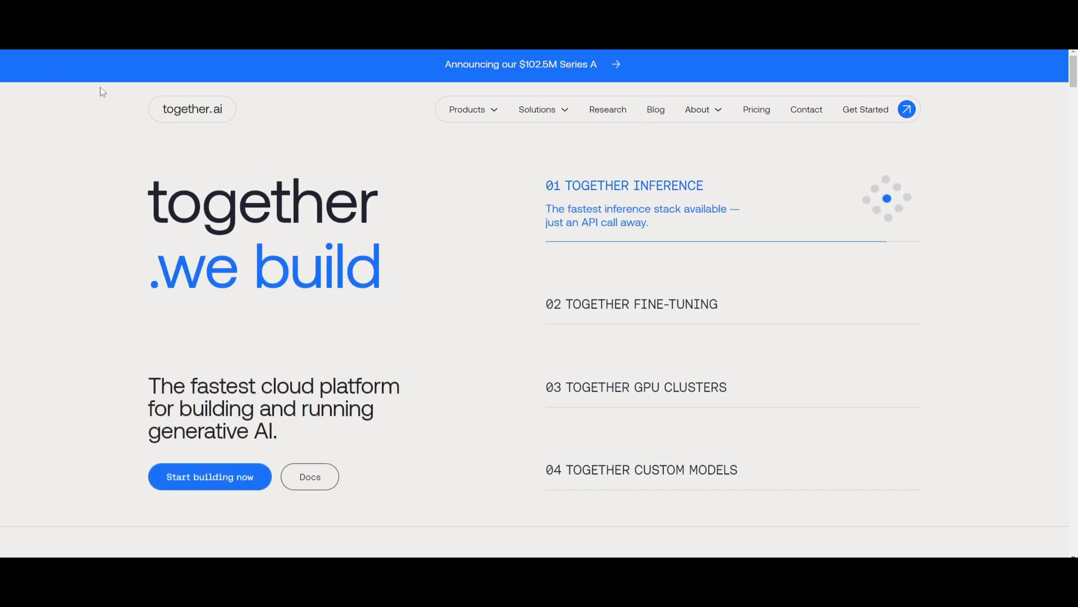
Go back from the together.ai homepage to the PDFtoChat README on GitHub
key("alt+Left")
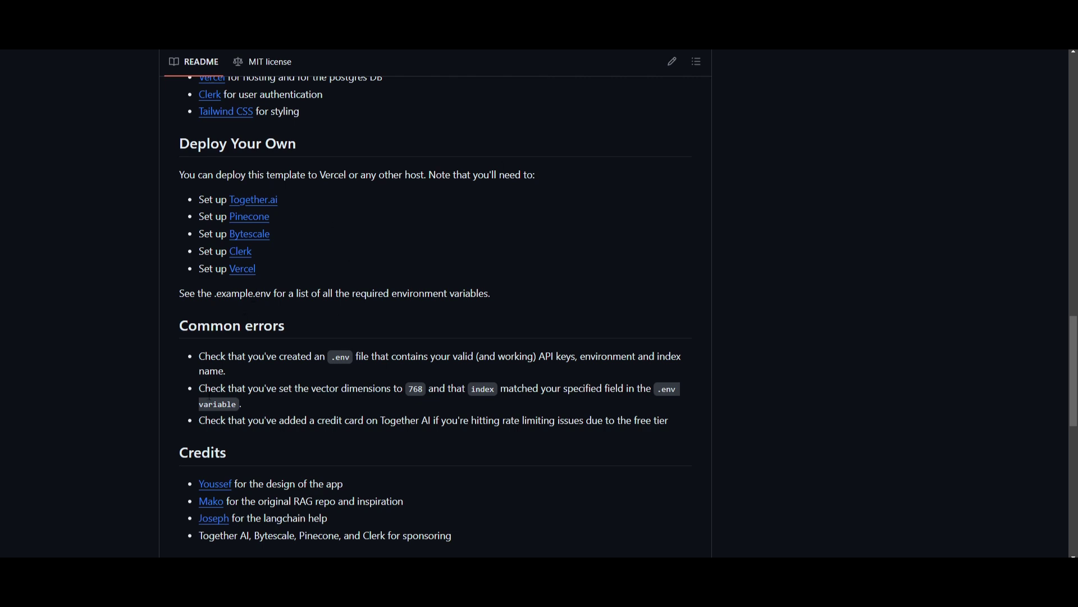
Scroll through the PDFtoChat README sections on GitHub
scroll(283, 373, "down", 2)
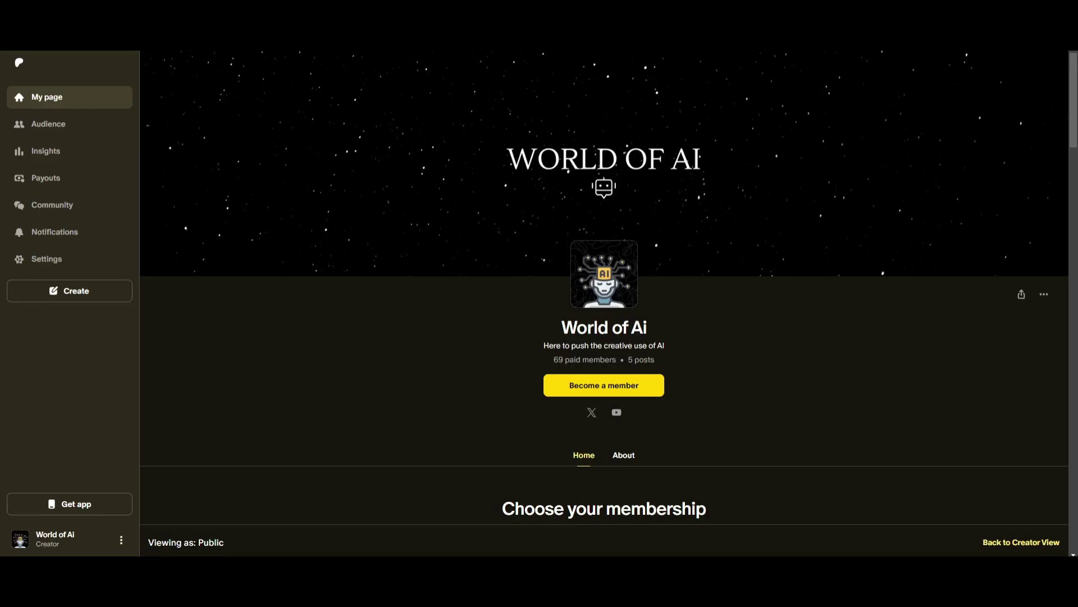
Scroll through the World of Ai Patreon memberships and posts, then the X profile feed
scroll(415, 229, "down", 10)
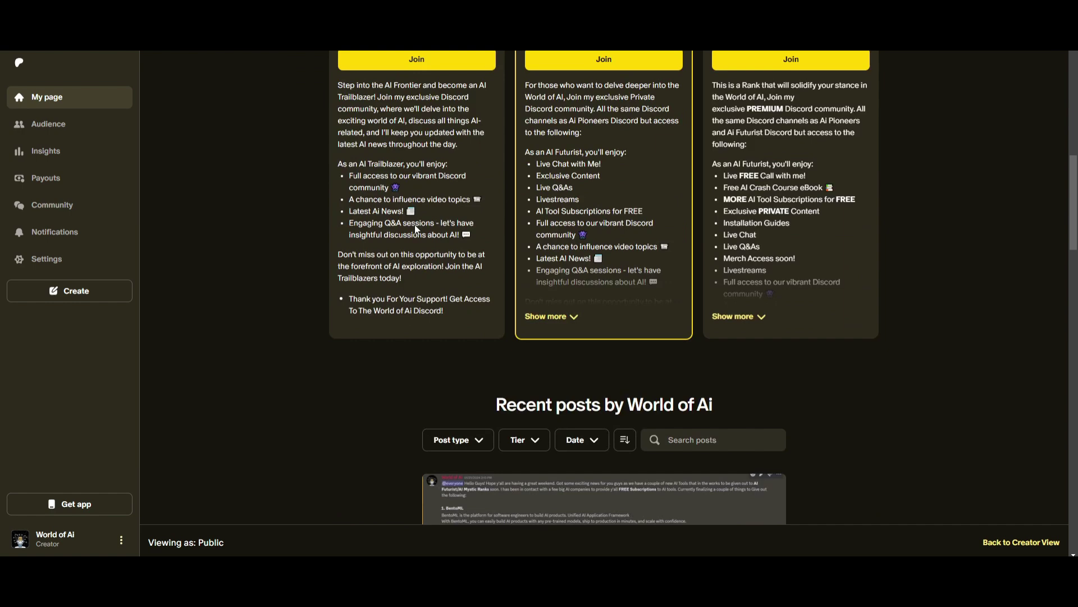
scroll(416, 230, "down", 8)
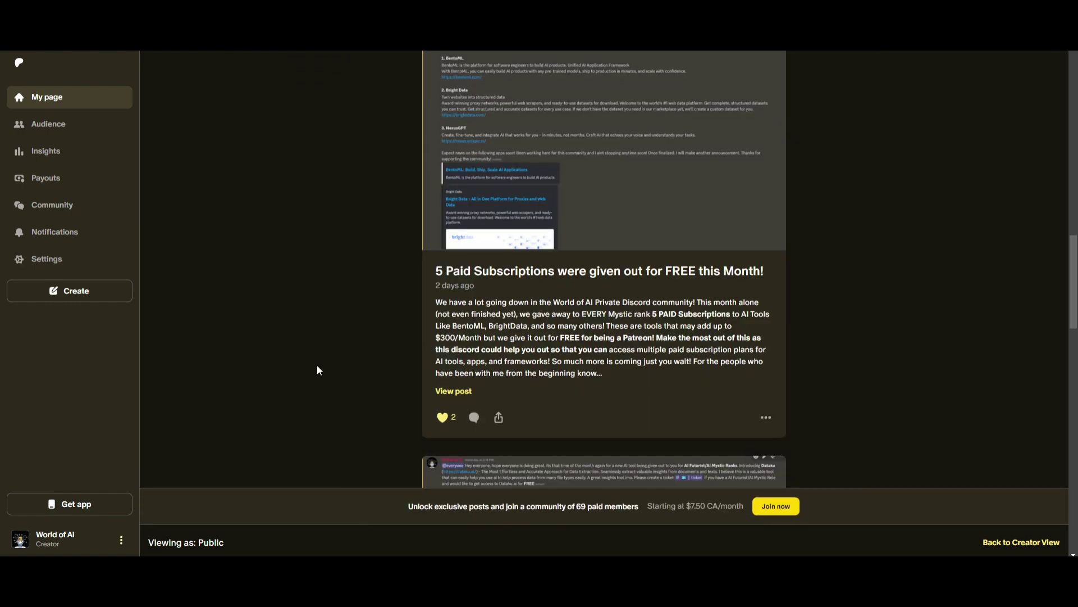
scroll(637, 255, "down", 10)
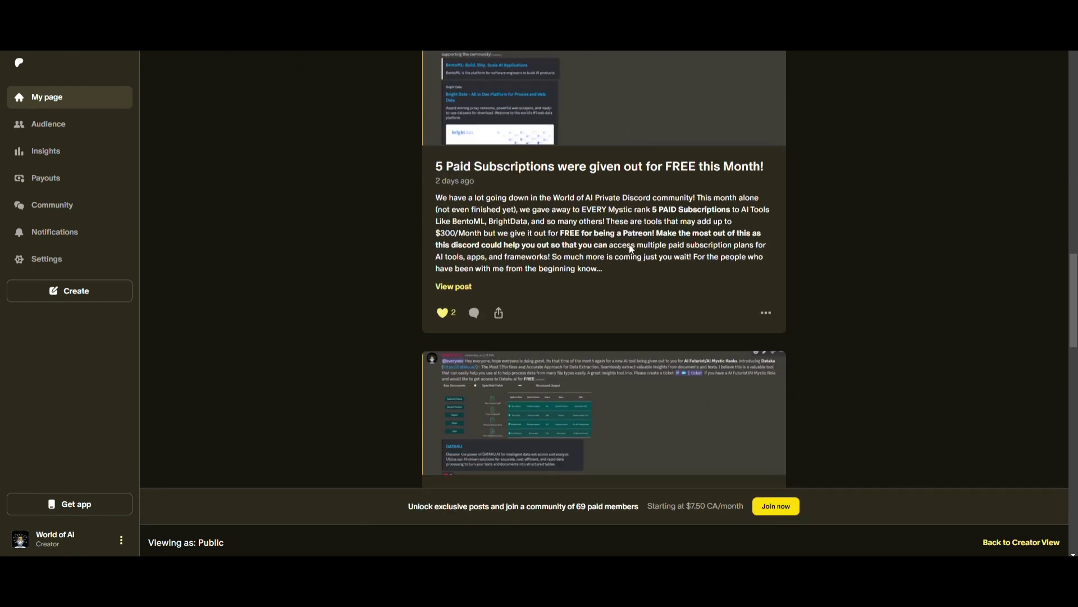
scroll(439, 199, "up", 15)
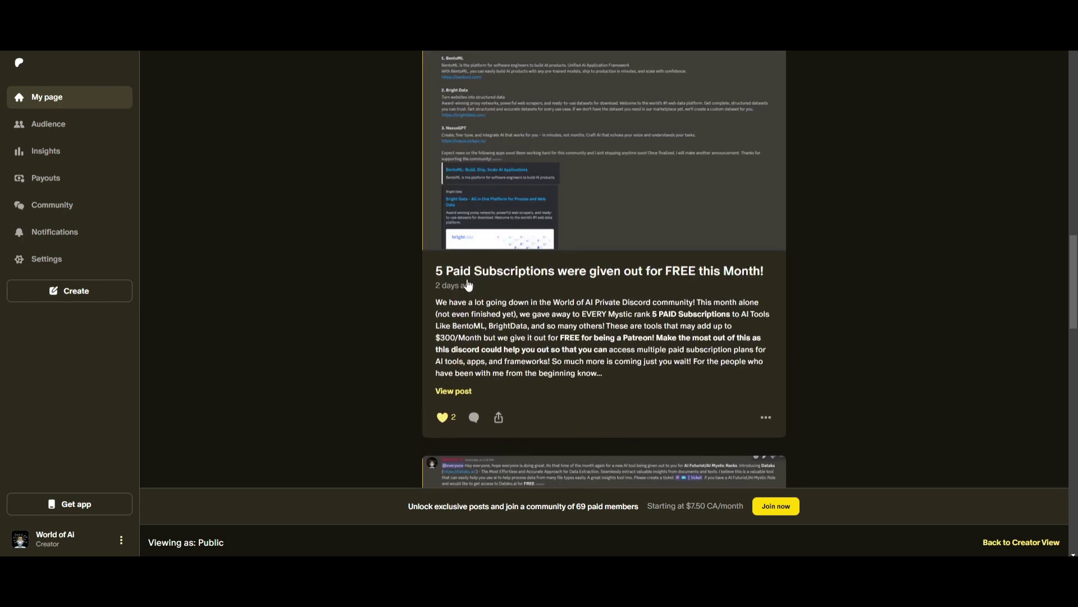
scroll(485, 241, "up", 2)
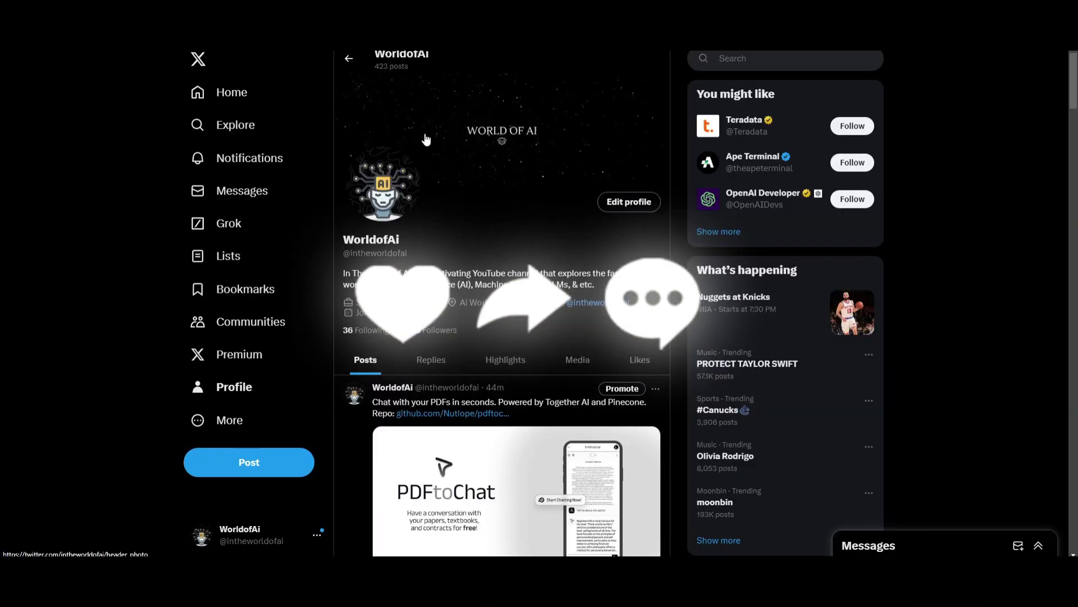
scroll(426, 139, "down", 20)
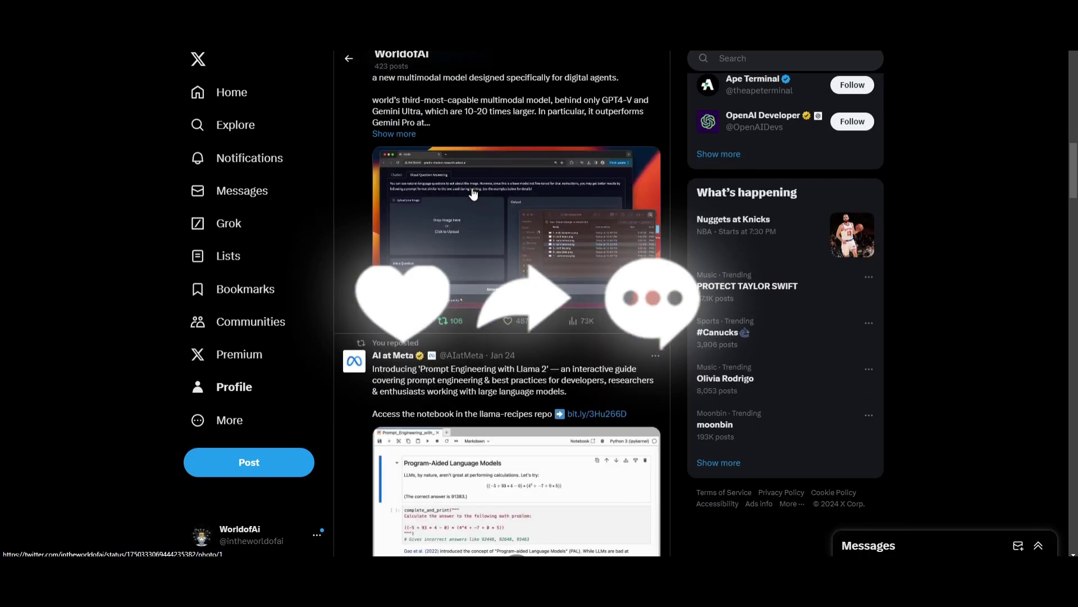
scroll(470, 195, "down", 15)
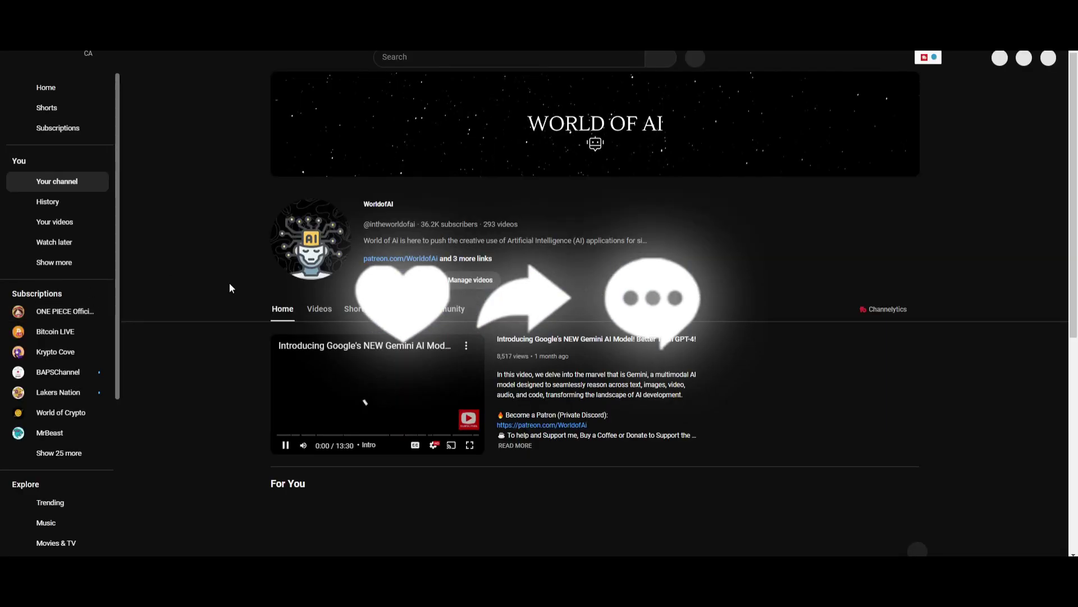
Pause the World of AI featured video and browse its Videos tab down to 2-month-old uploads
left_click(336, 362)
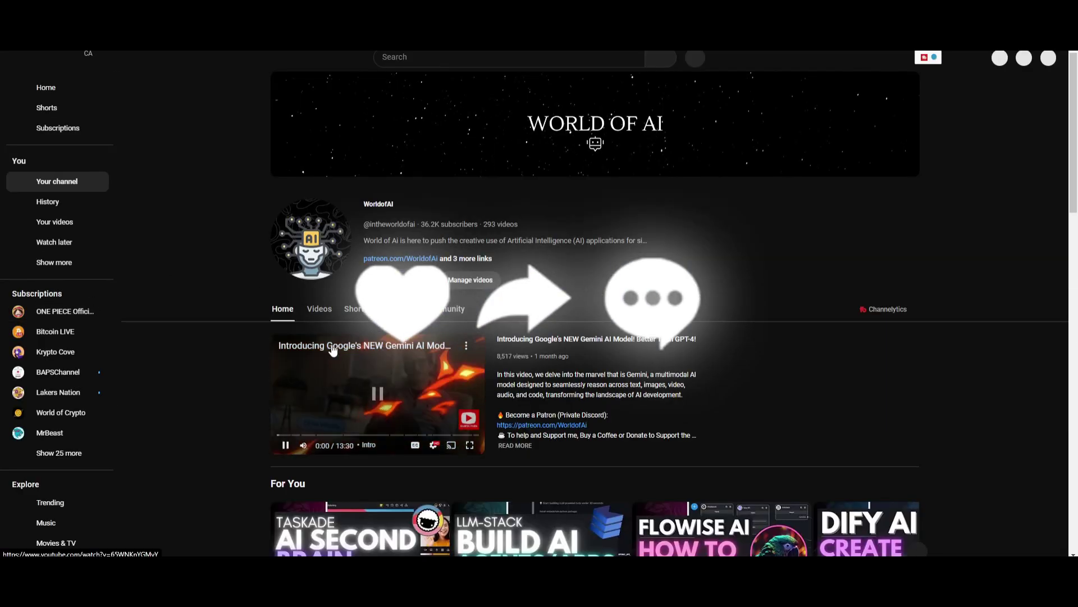
left_click(319, 309)
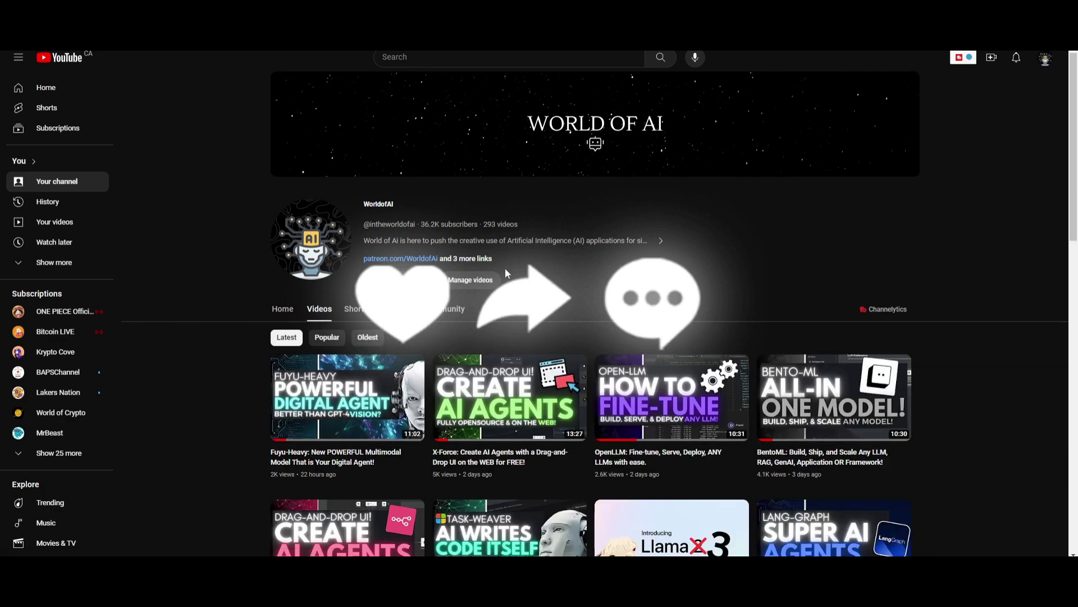
scroll(665, 245, "down", 3)
scroll(665, 245, "down", 10)
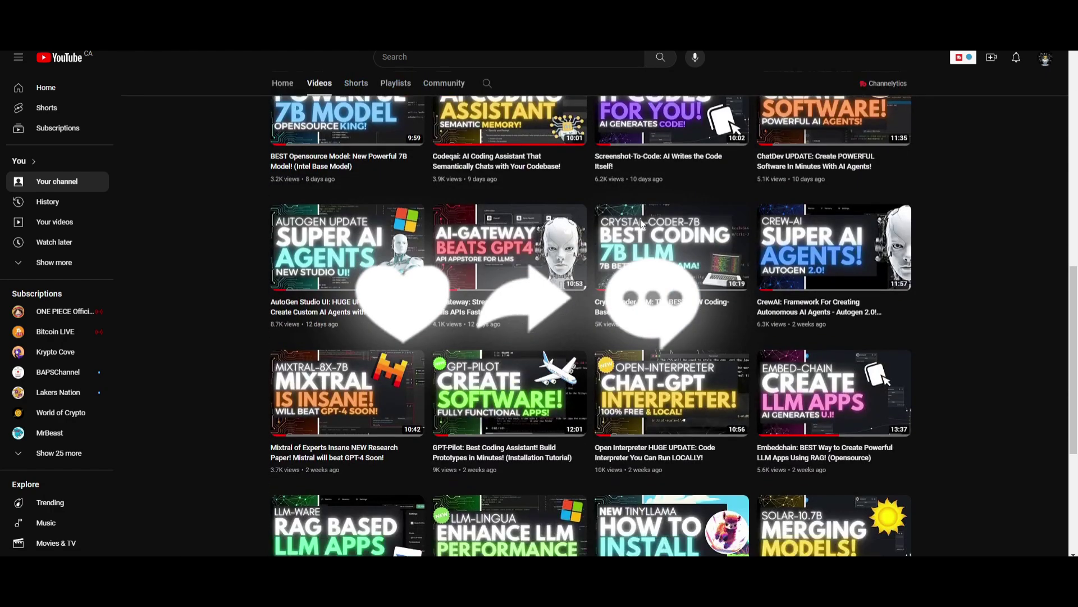
scroll(642, 225, "down", 1)
scroll(640, 227, "down", 4)
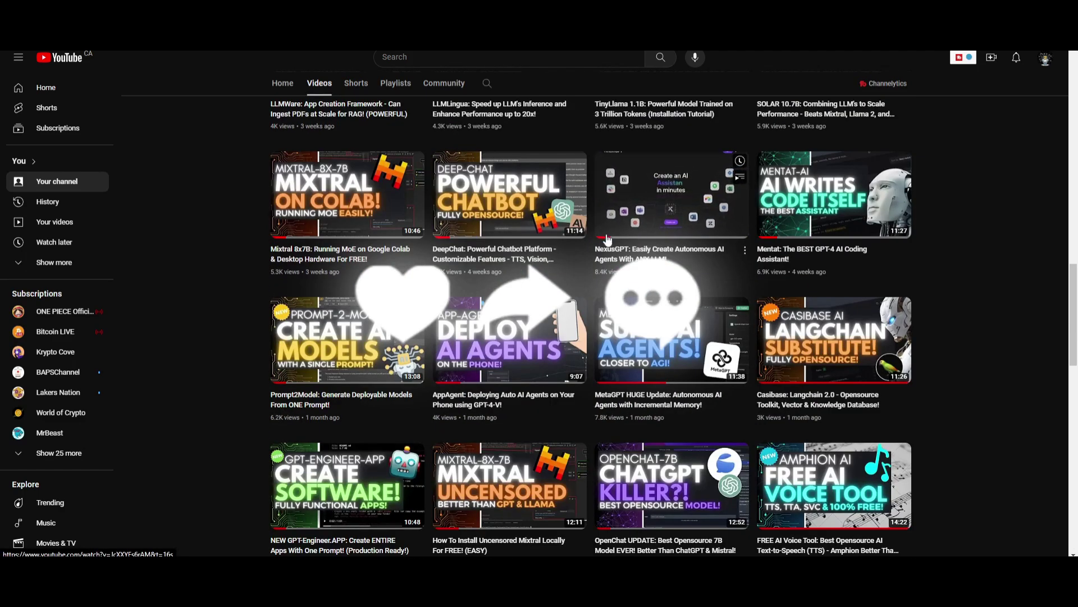
scroll(608, 238, "down", 10)
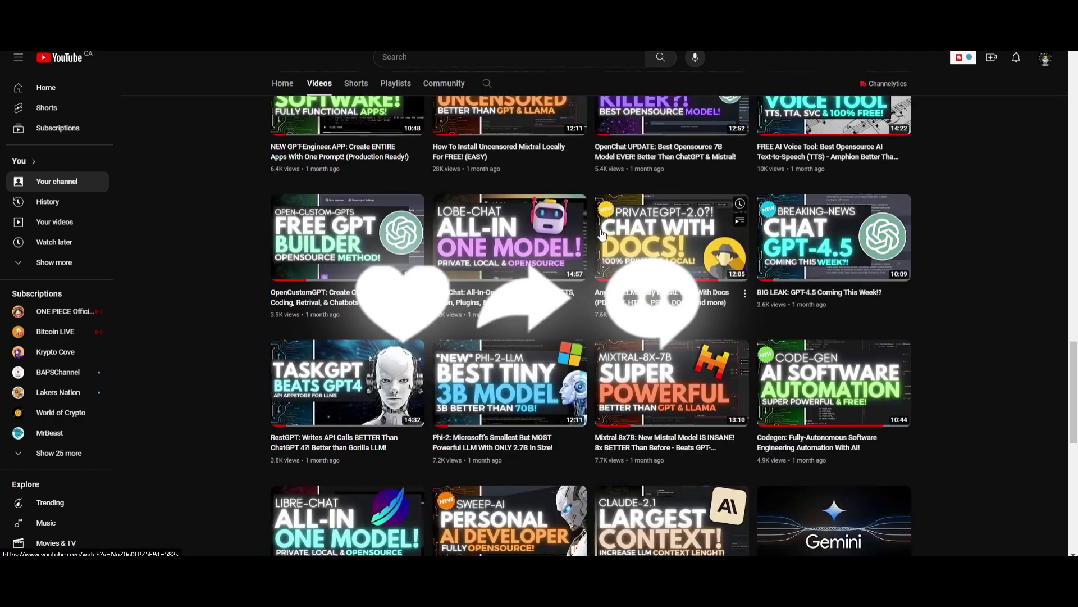
scroll(596, 241, "down", 12)
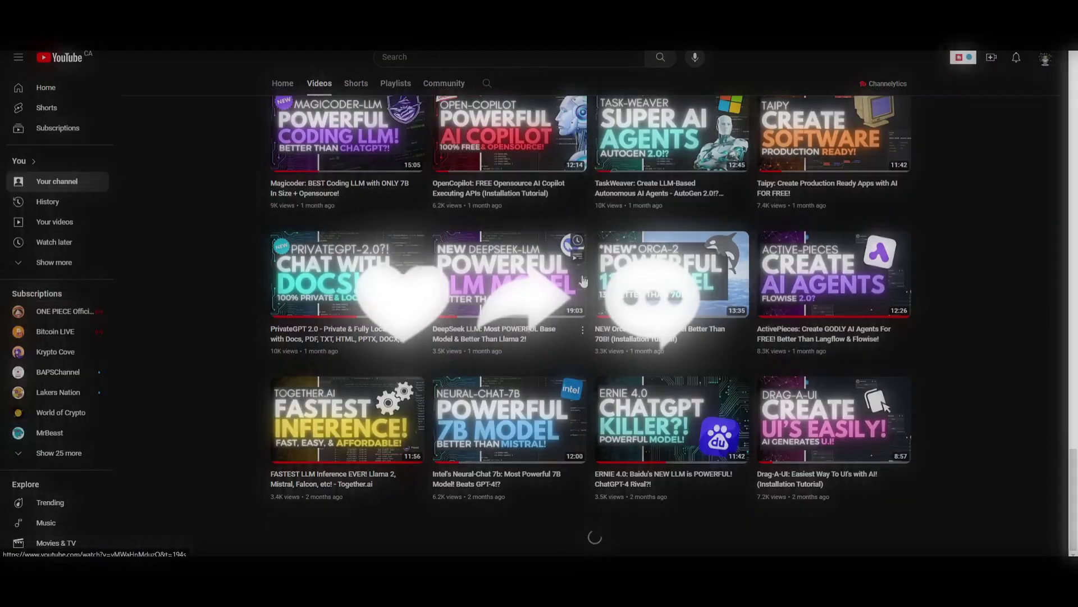